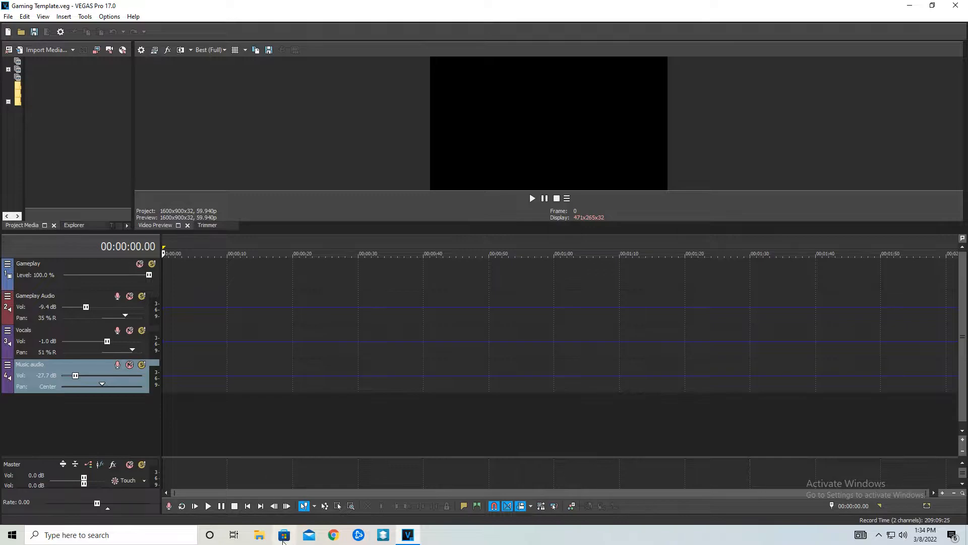
Open the Call of Duty Vanguard videos folder in File Explorer and preview the Big map v2 auto clip in VLC
click(259, 536)
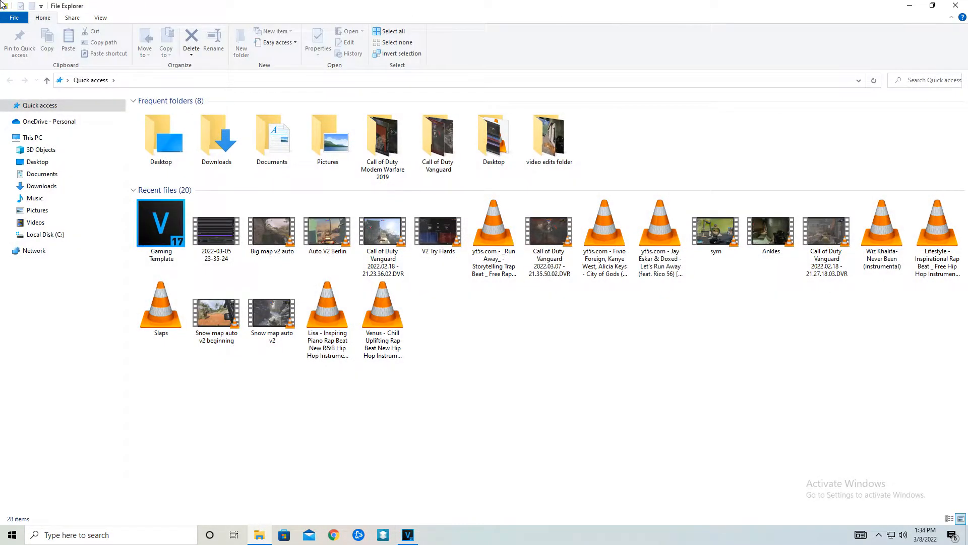
click(934, 7)
double_click(653, 276)
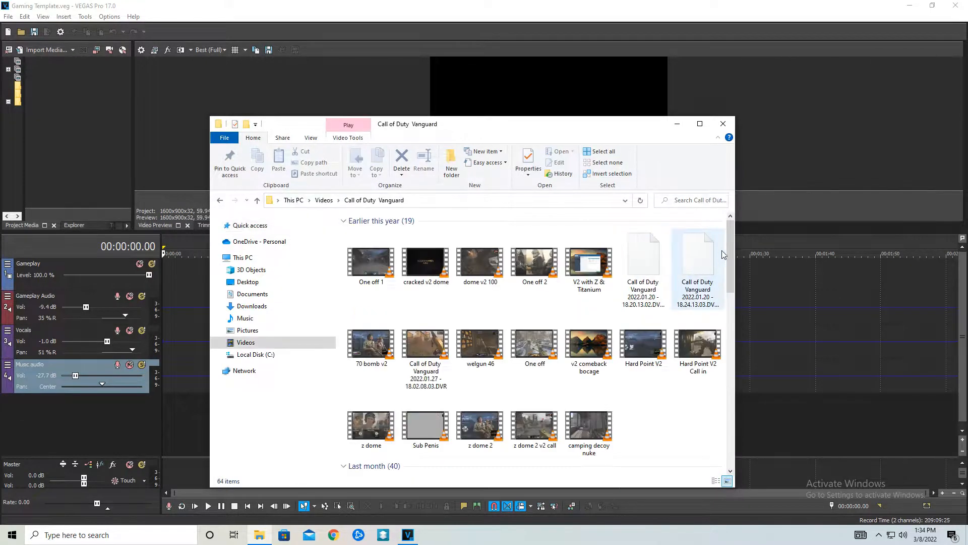
drag(731, 238, 745, 350)
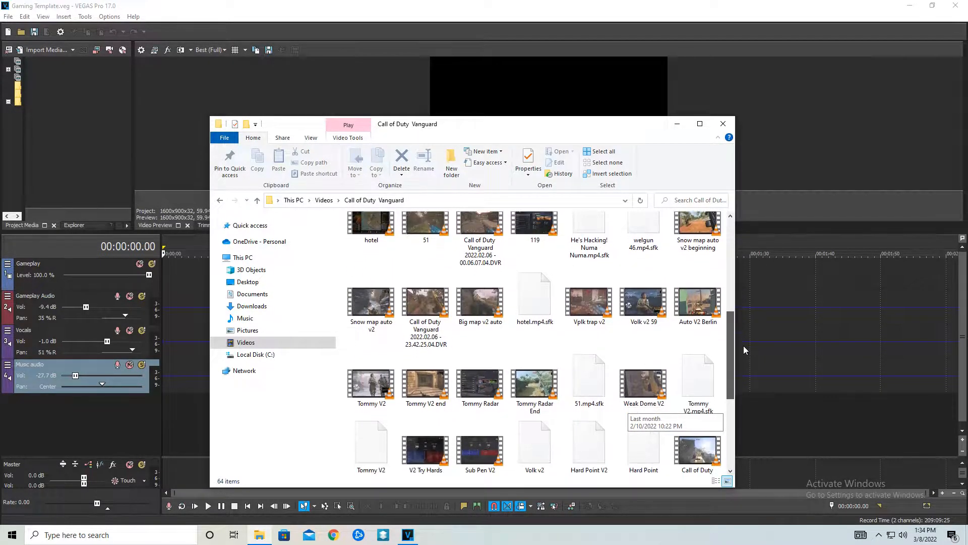
double_click(481, 302)
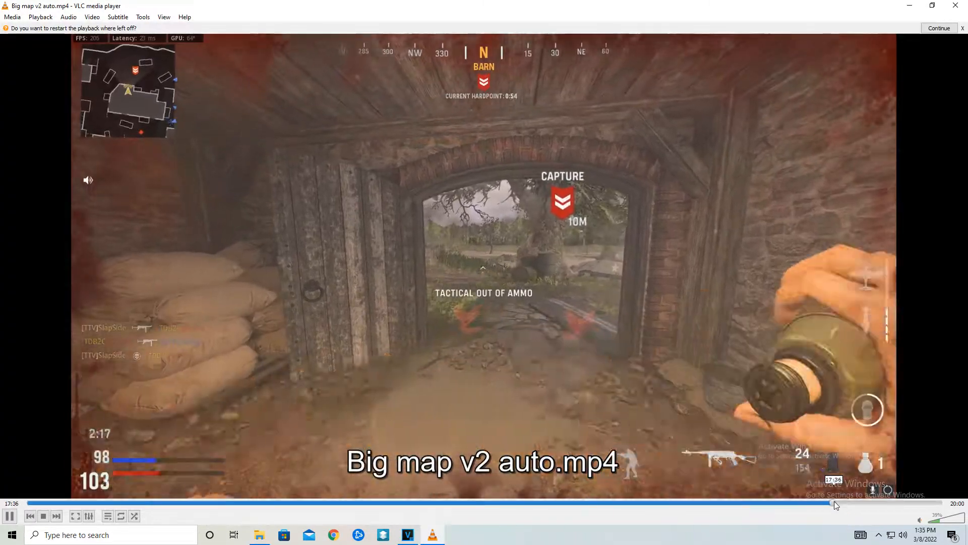
click(955, 5)
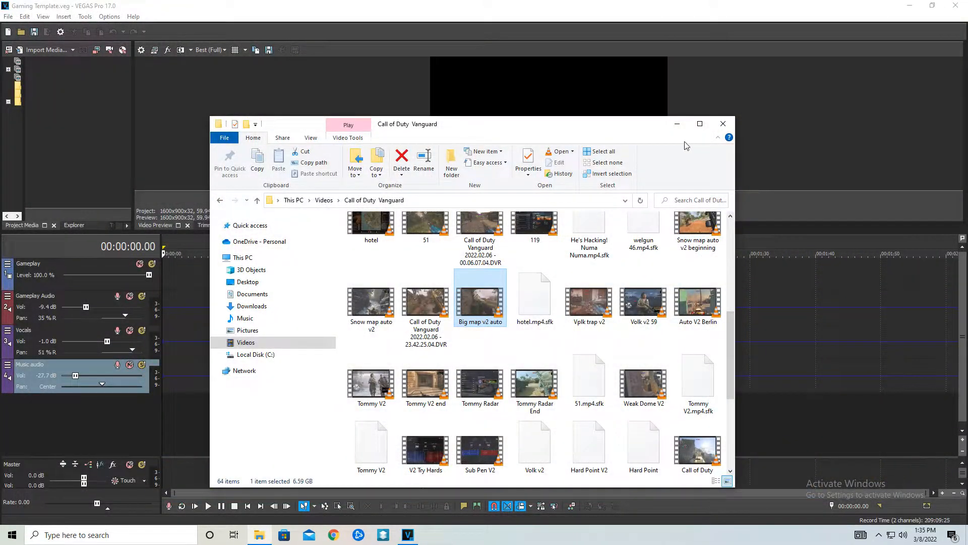
Import the Big map v2 auto clip from File Explorer onto the start of the Gameplay and Gameplay Audio tracks
drag(557, 131, 814, 138)
drag(217, 315, 220, 313)
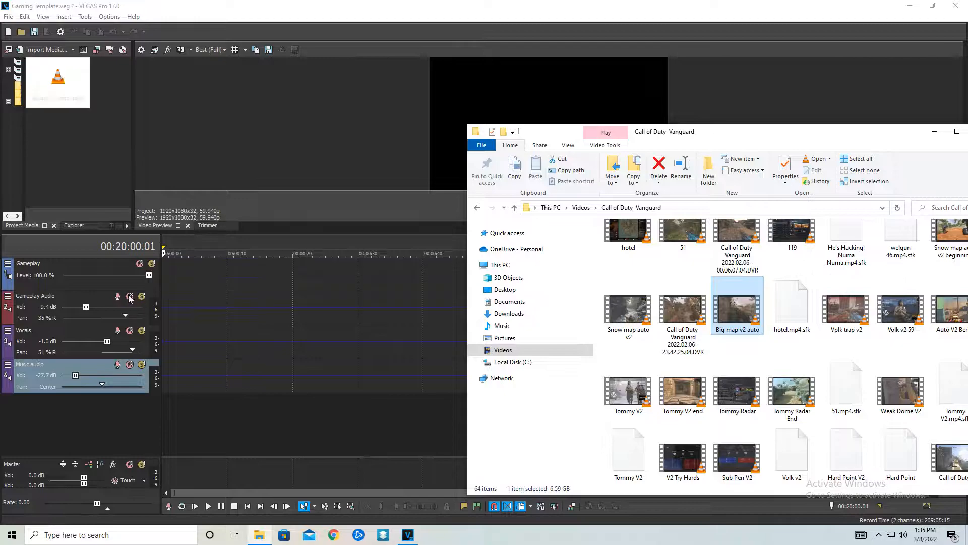
Check the resample and playback rate settings in the Gameplay clip's video event properties
click(262, 283)
click(298, 281)
right_click(402, 277)
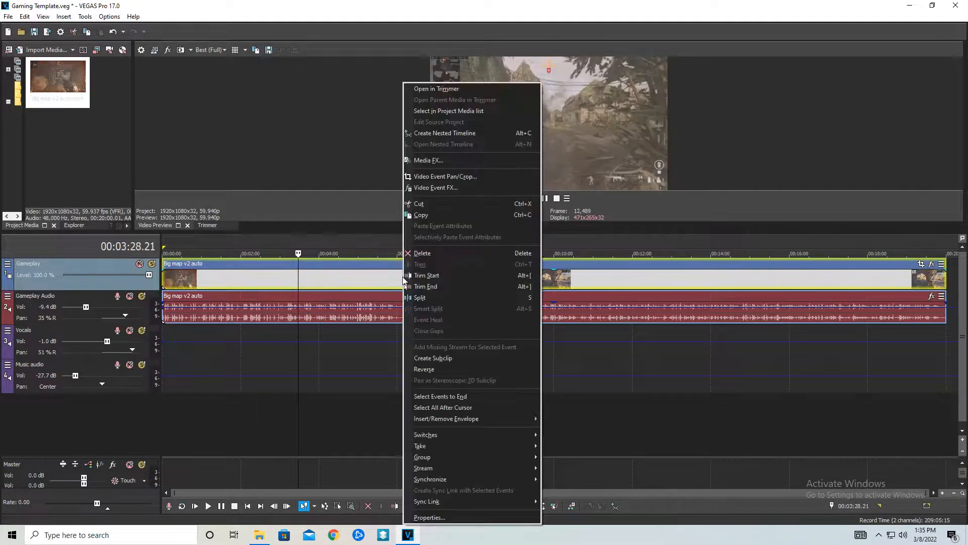
click(473, 515)
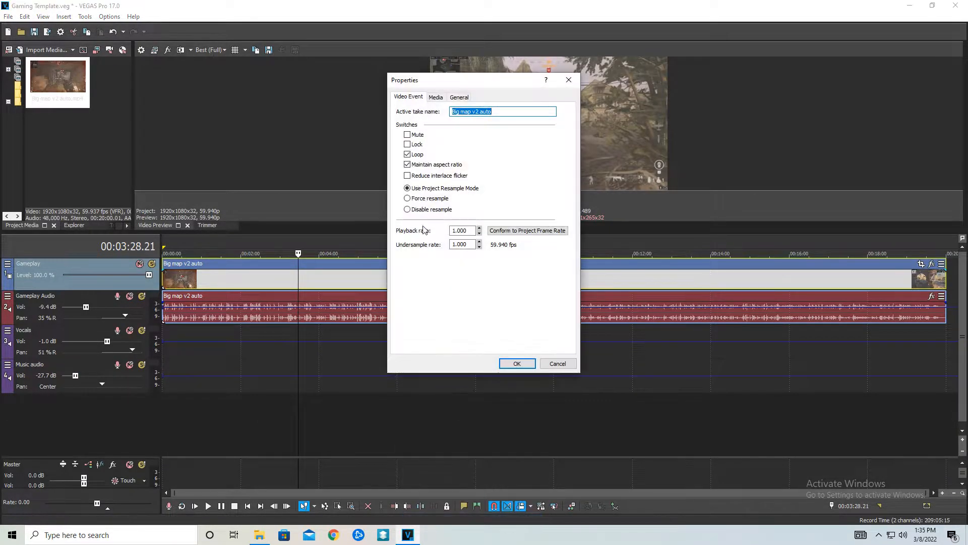
click(516, 364)
Enlarge the video preview area and set the preview quality to Draft (Full)
click(489, 273)
click(518, 289)
click(531, 286)
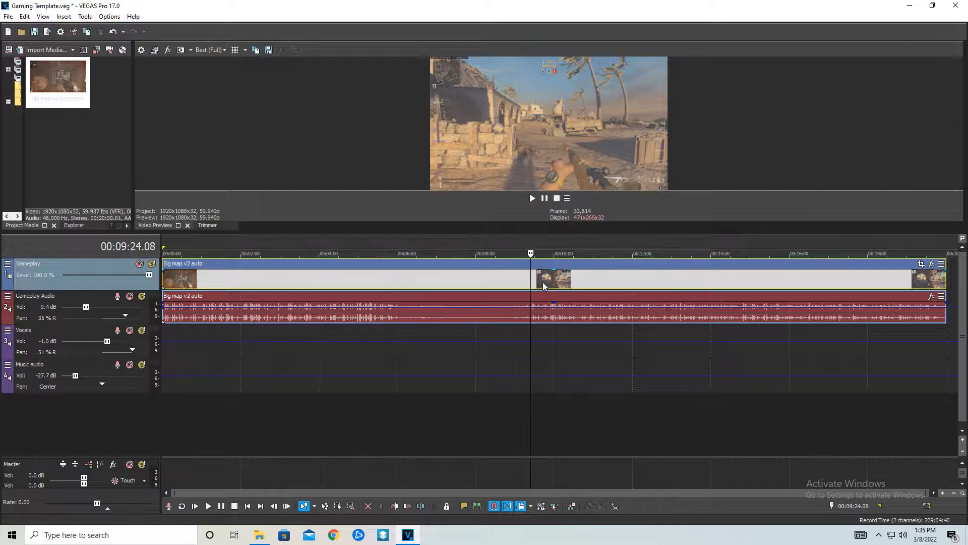
scroll(558, 257, up, 2)
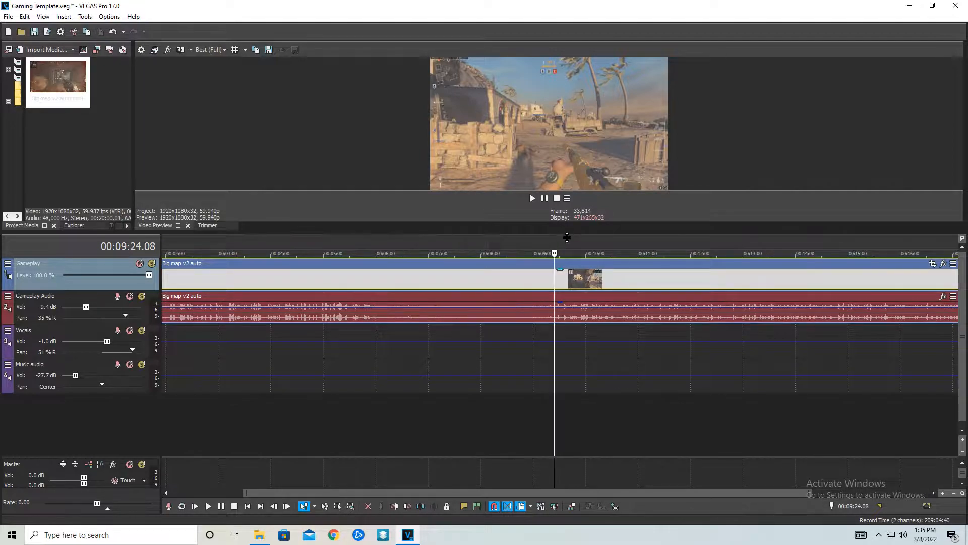
drag(562, 235, 564, 298)
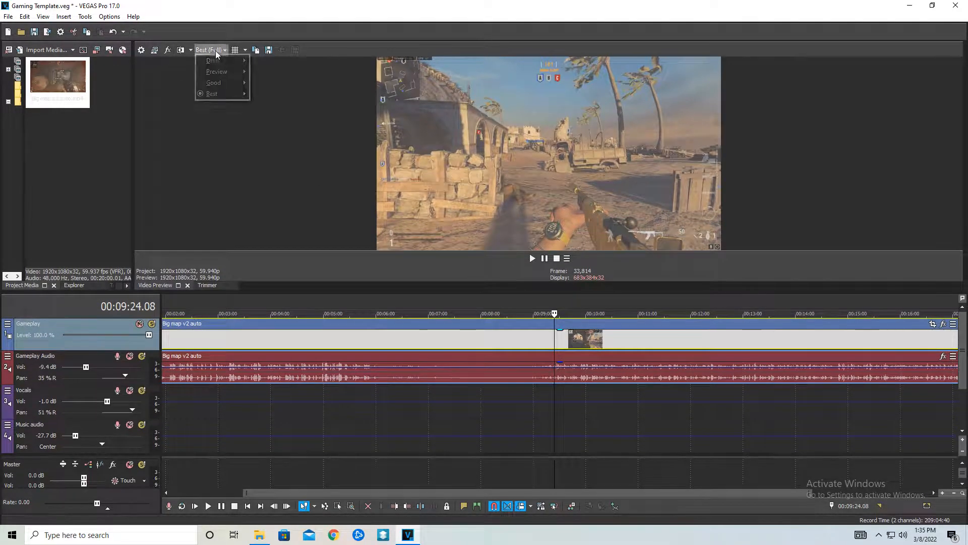
click(274, 73)
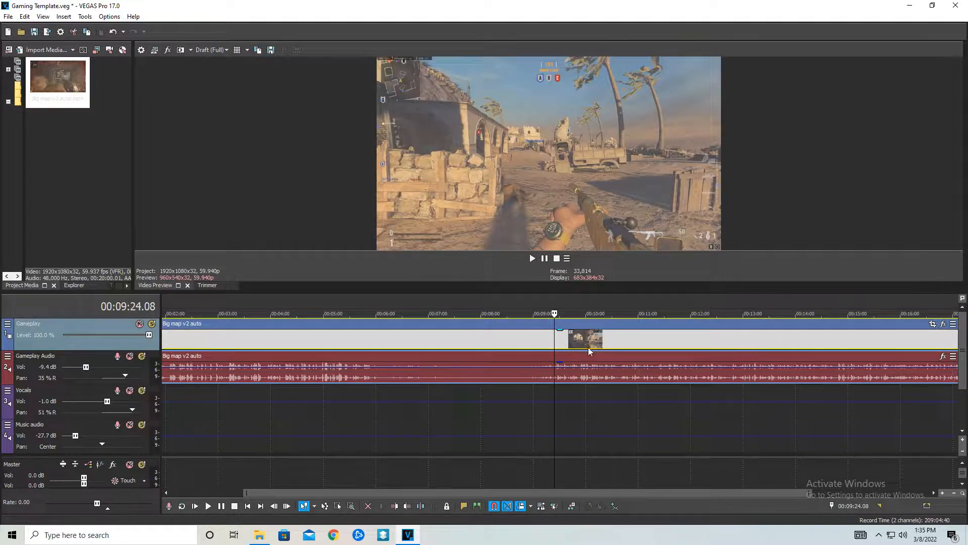
Split the gameplay clip at 00:09:25.34 and delete the part before the cut
click(556, 344)
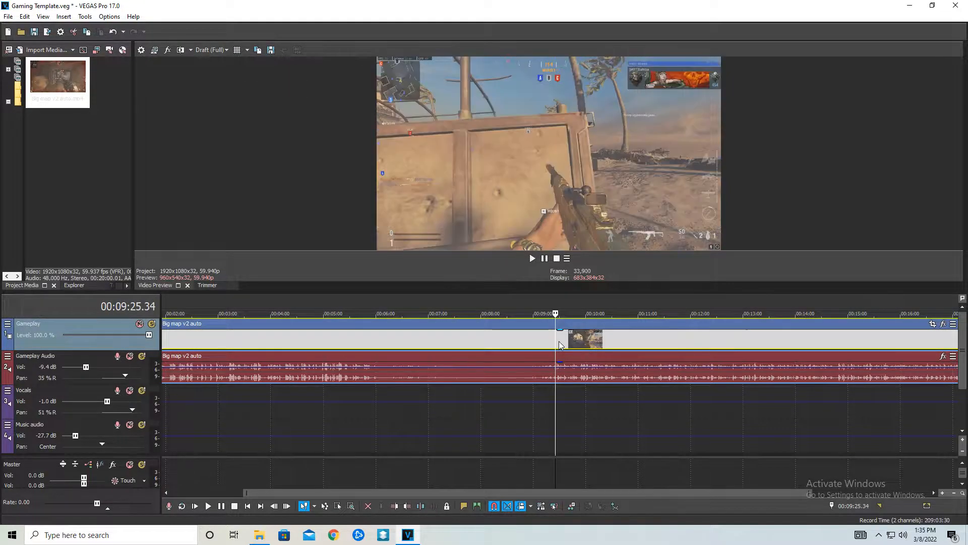
key(s)
key(Delete)
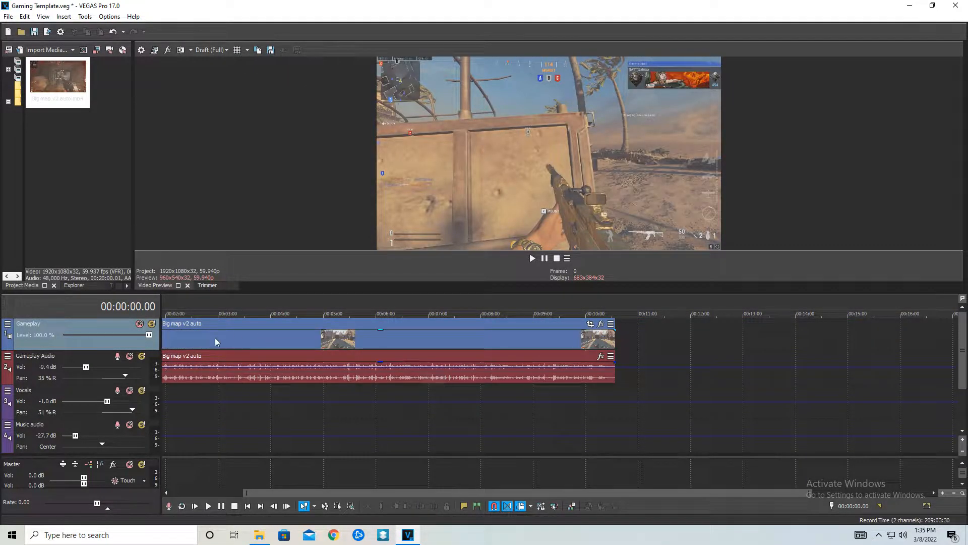
Split the remaining gameplay clip at 00:01:28.27 and delete the section before that point
scroll(300, 383, up, 1)
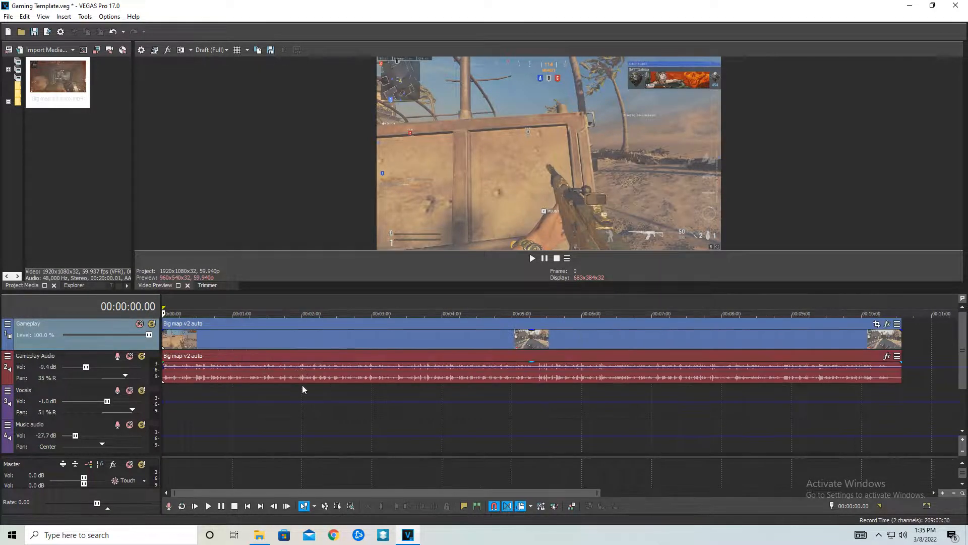
scroll(306, 413, down, 2)
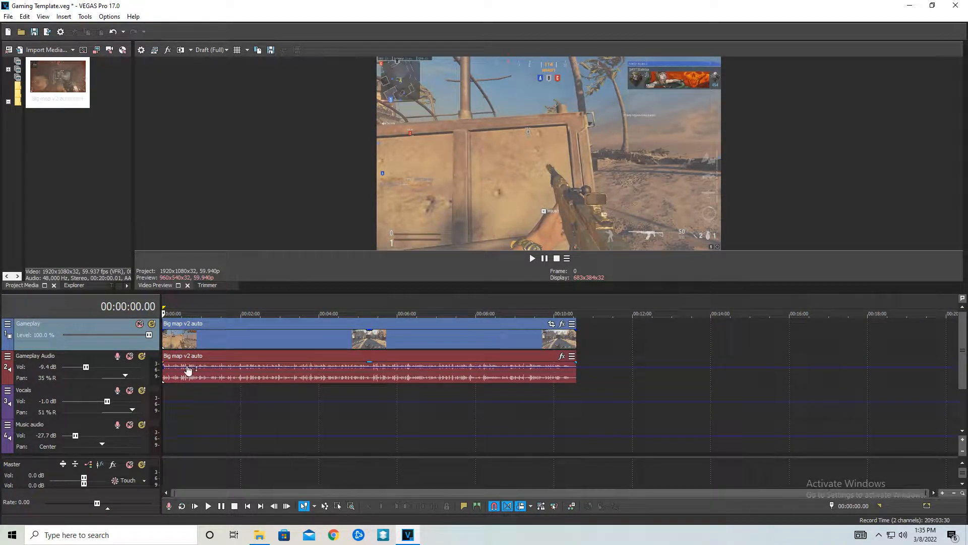
scroll(191, 410, up, 1)
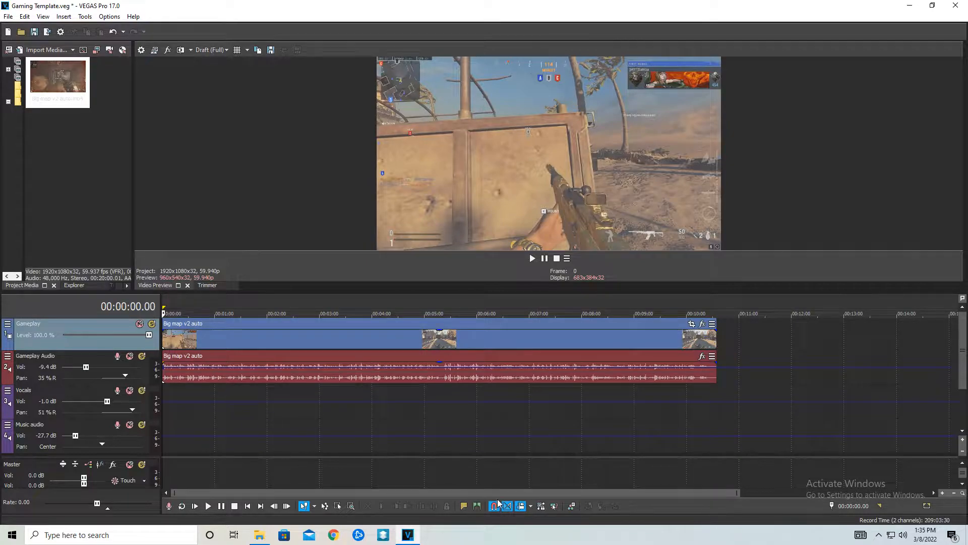
click(179, 337)
scroll(251, 379, up, 3)
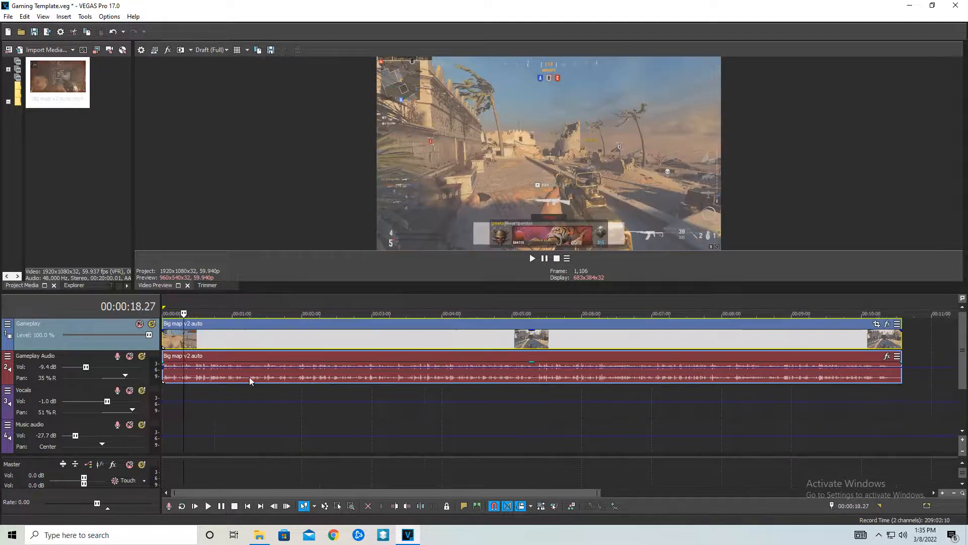
drag(206, 352, 369, 378)
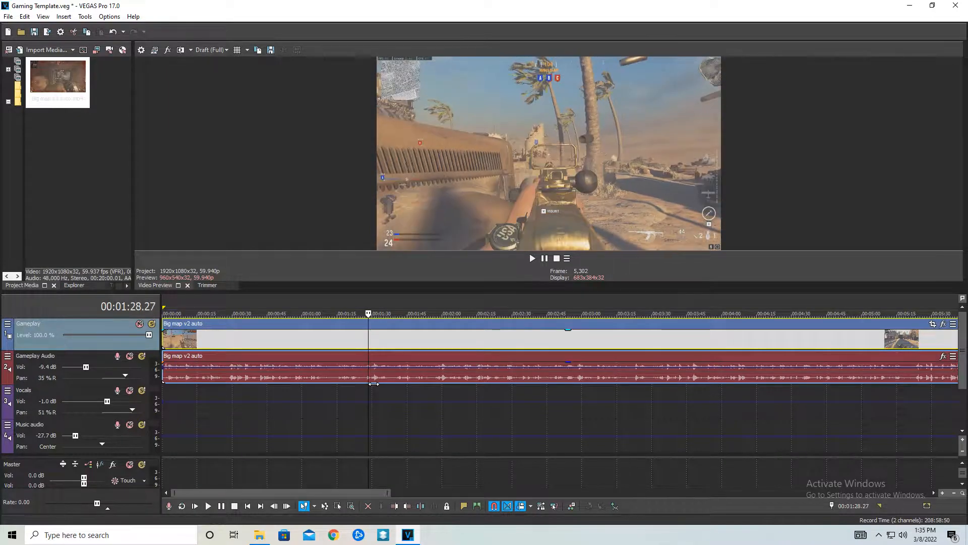
key(s)
click(310, 347)
key(Delete)
Play back the trimmed gameplay and set the Gameplay Audio track's pan to 45 % R
key(space)
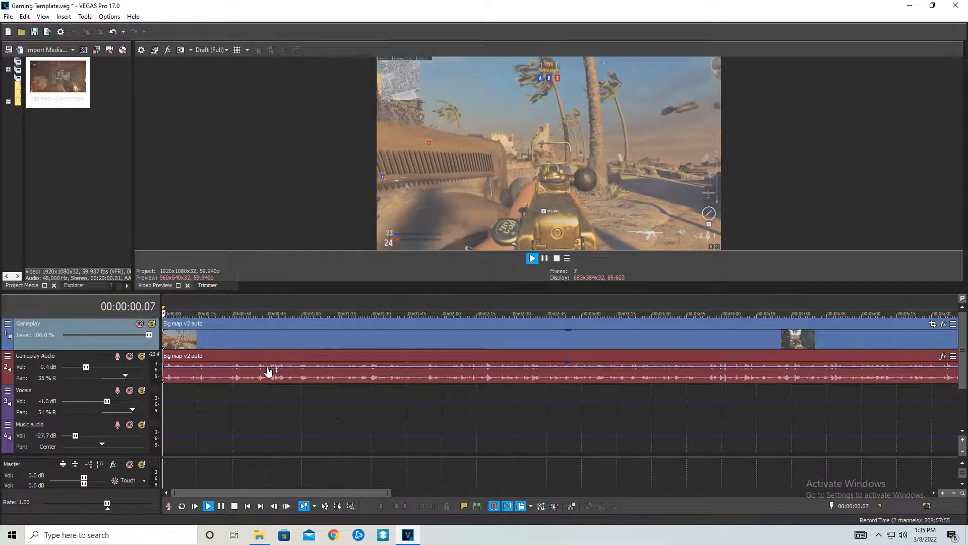
scroll(329, 391, up, 2)
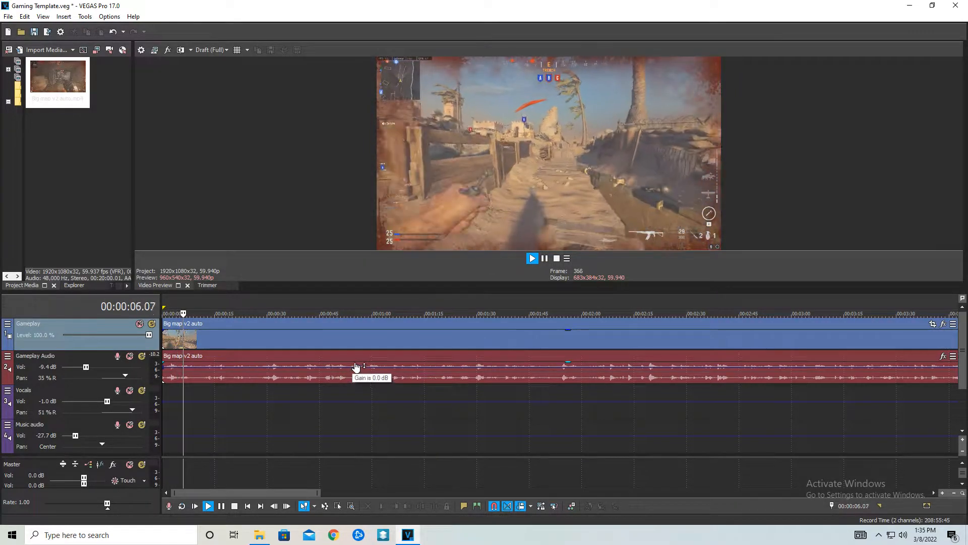
drag(125, 376, 130, 377)
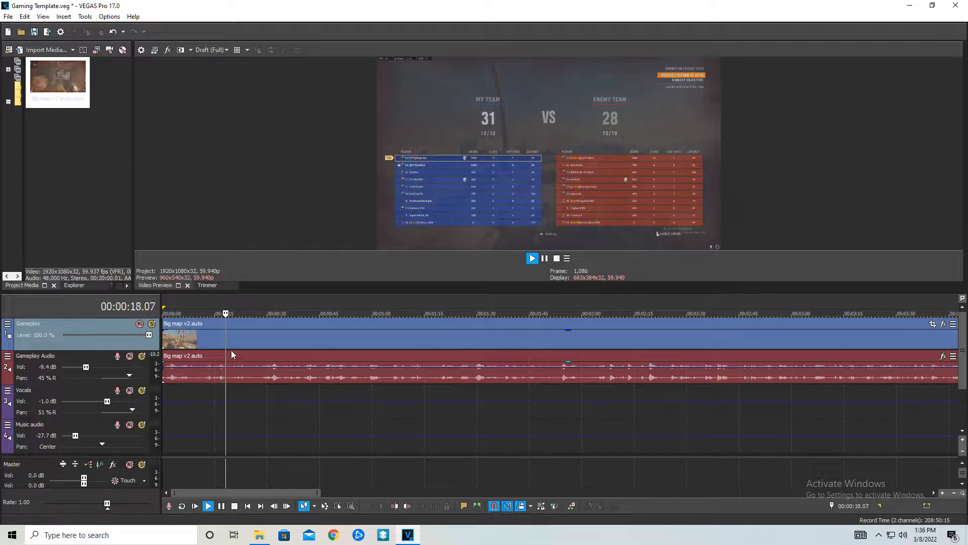
Cut out the gameplay section between 00:00:18.44 and 00:00:42.17 and delete it
click(228, 342)
key(s)
scroll(230, 345, up, 1)
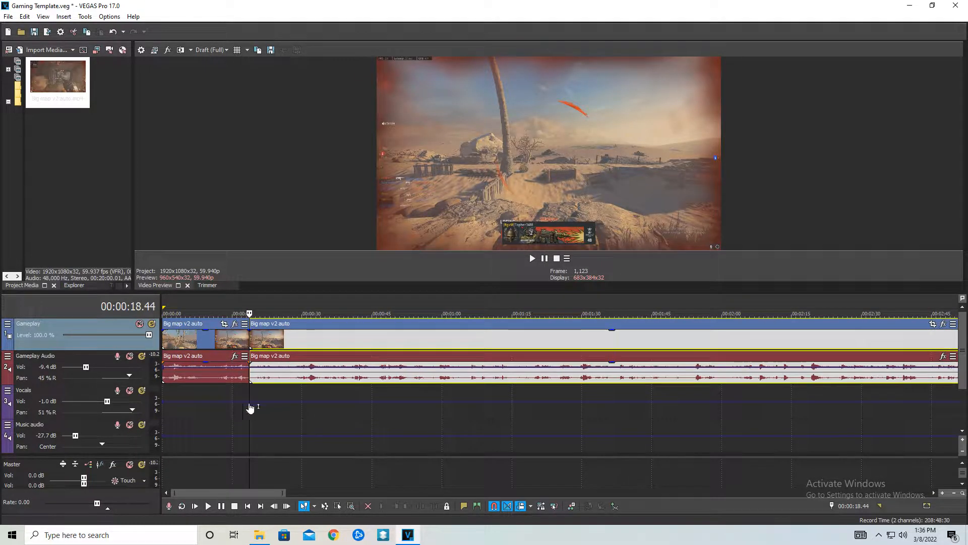
drag(255, 396, 266, 399)
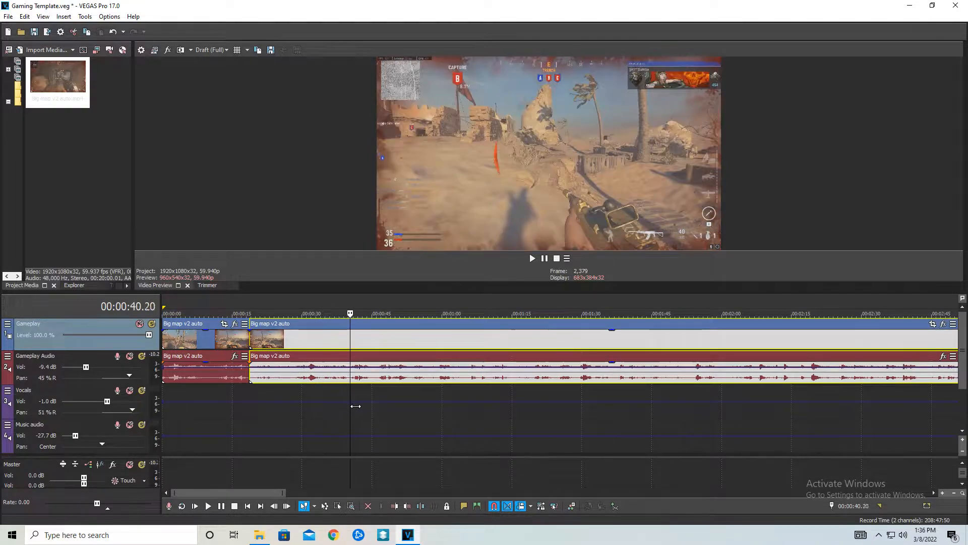
drag(375, 409, 364, 410)
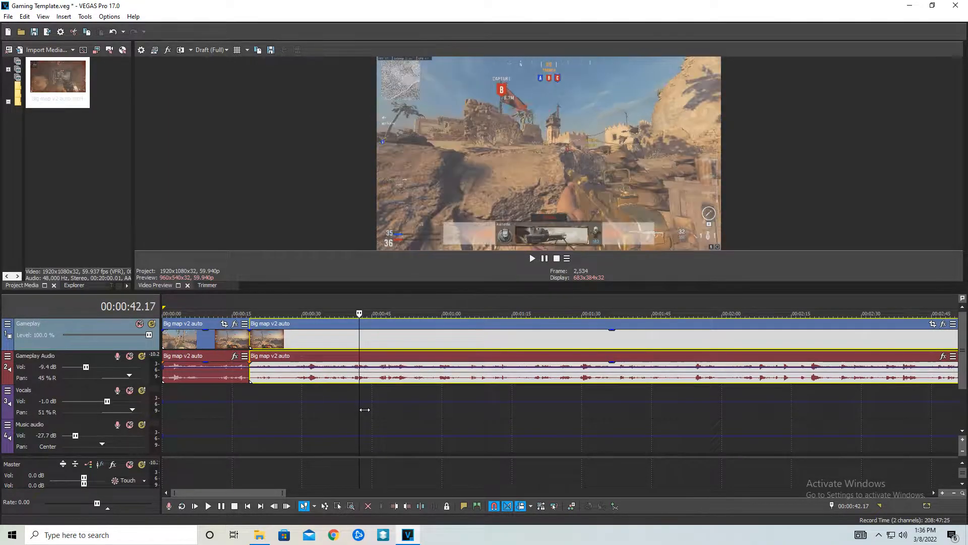
click(313, 339)
key(Delete)
Slide the second gameplay clip over the end of the first for a short crossfade and play back the transition
drag(299, 341, 294, 341)
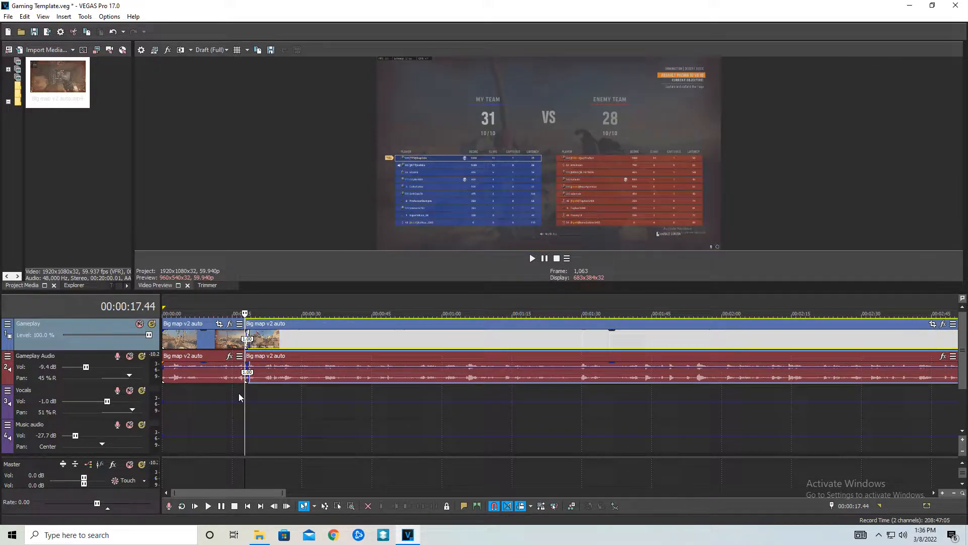
click(238, 392)
key(space)
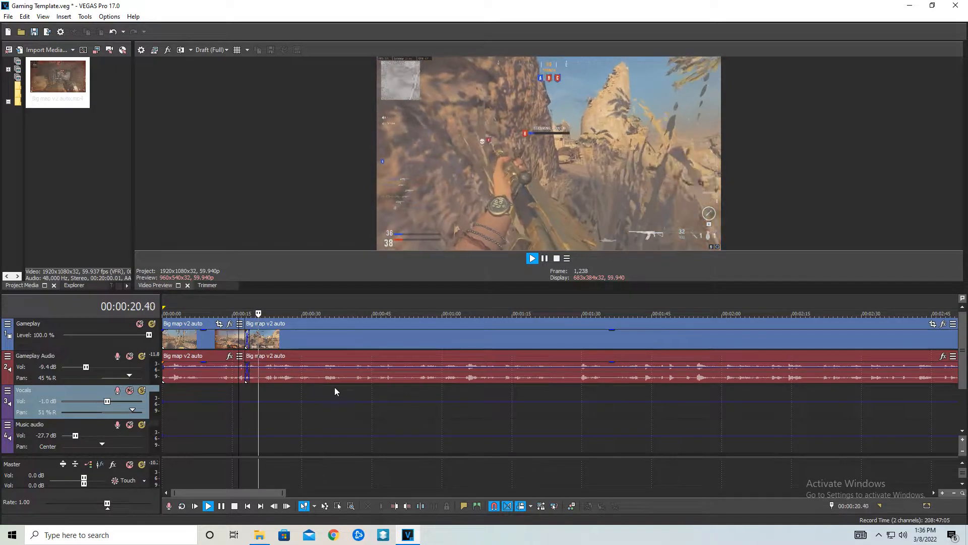
scroll(341, 388, up, 3)
key(space)
Readjust the second clip's overlap with the first clip and replay the crossfade between them
drag(385, 343, 420, 342)
drag(340, 341, 346, 349)
click(379, 342)
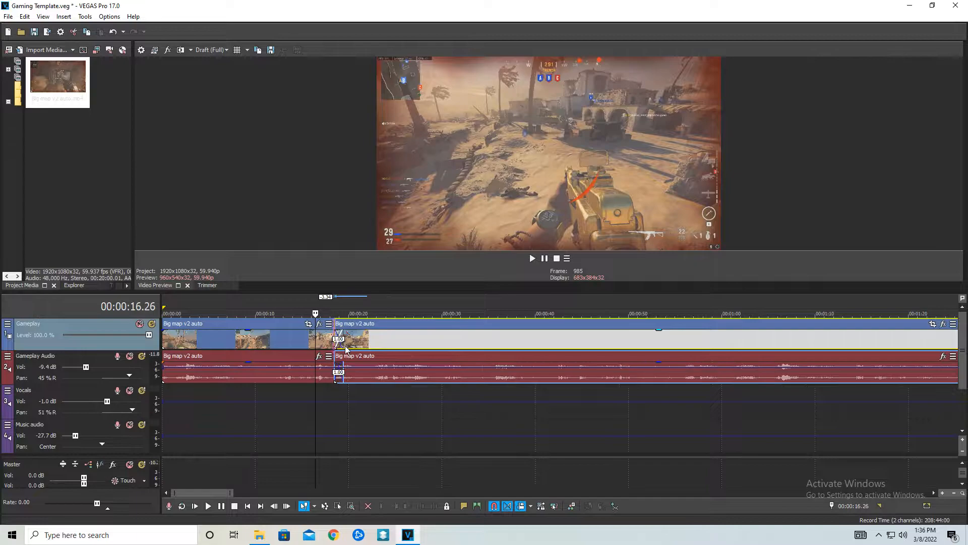
key(space)
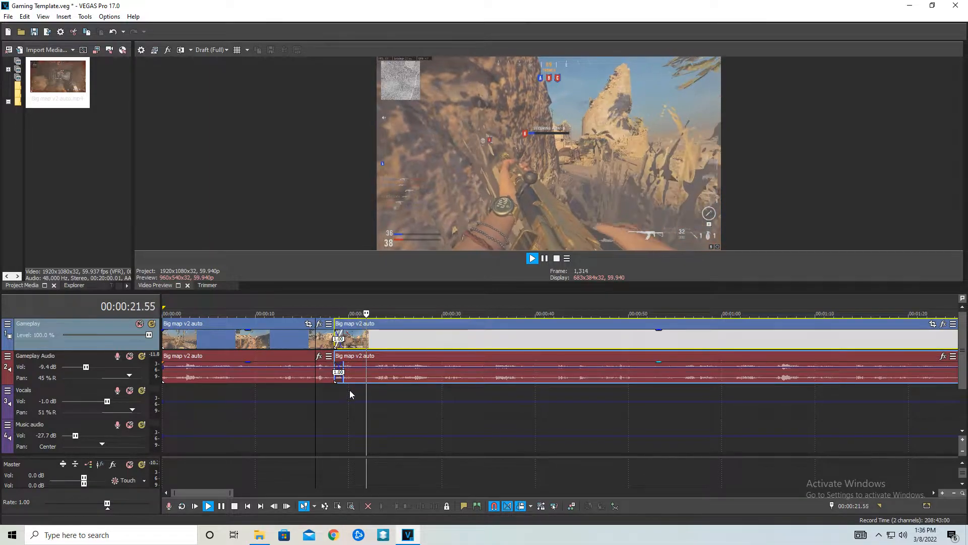
key(space)
key(space)
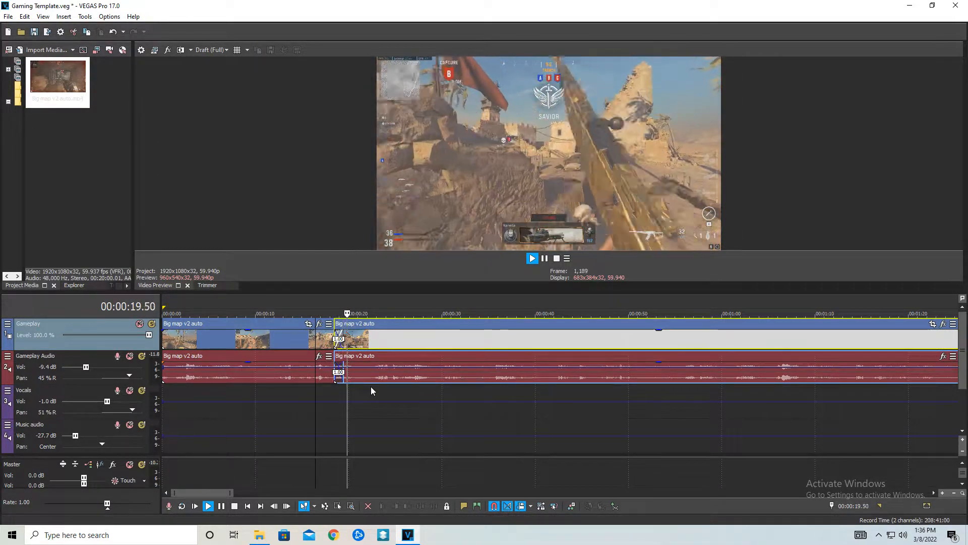
Play the second gameplay clip through to the next death and split it at 00:00:50.56
scroll(377, 395, down, 2)
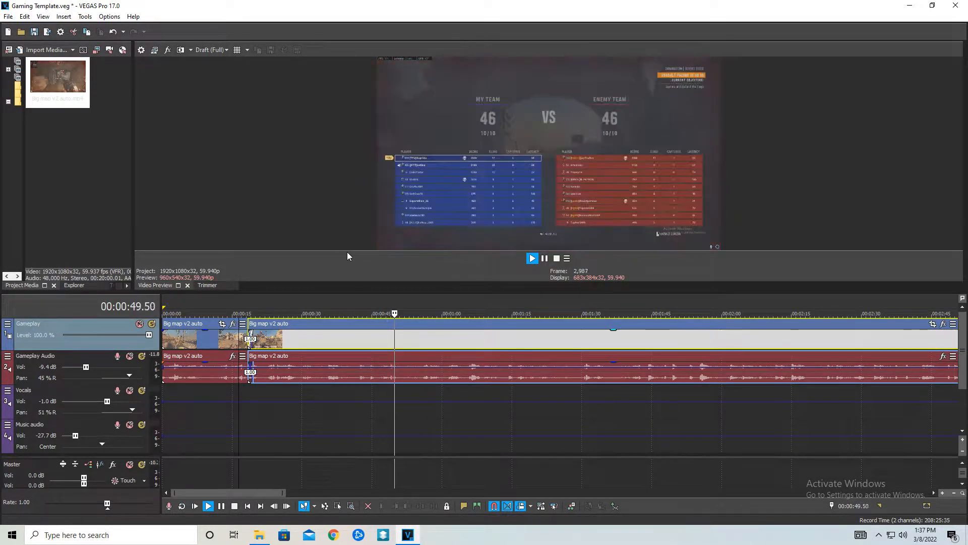
click(396, 338)
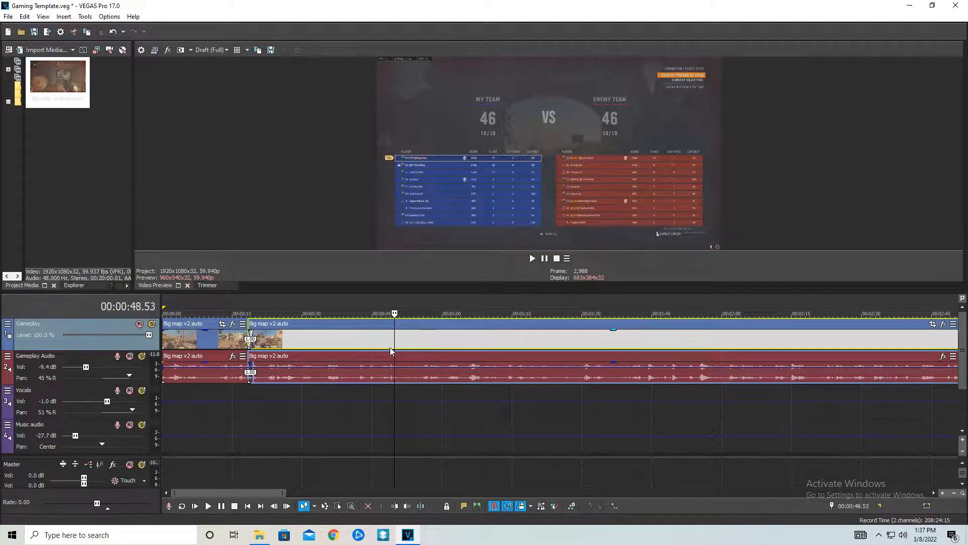
key(space)
click(397, 353)
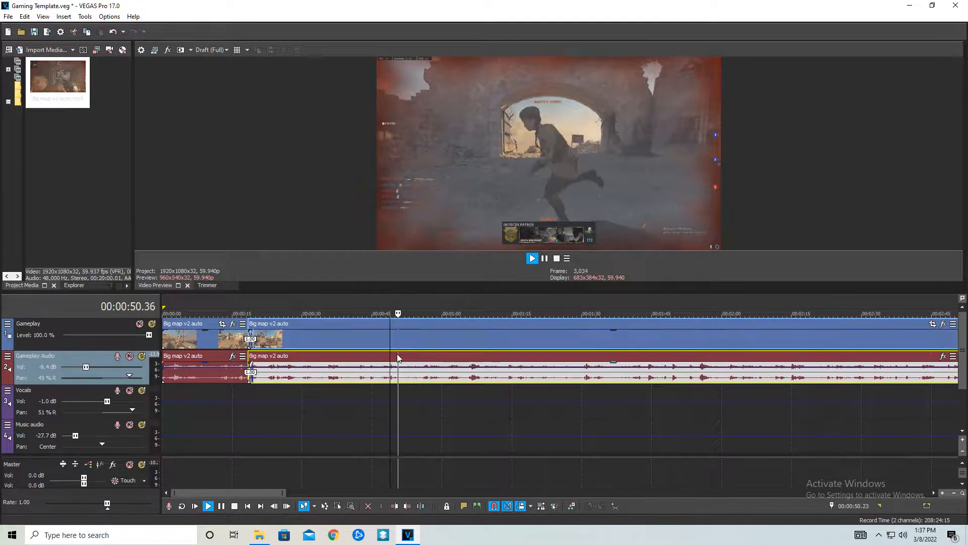
click(397, 355)
key(space)
drag(403, 401, 404, 401)
key(s)
Split the gameplay again after the respawn and delete the unwanted section that starts at 00:00:50.56
click(424, 344)
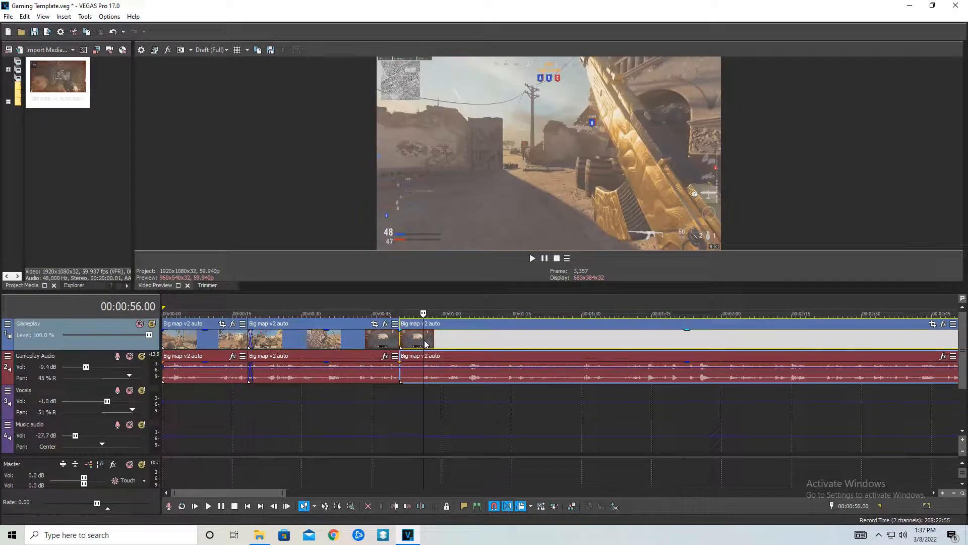
drag(428, 395, 464, 405)
key(s)
click(427, 343)
key(Delete)
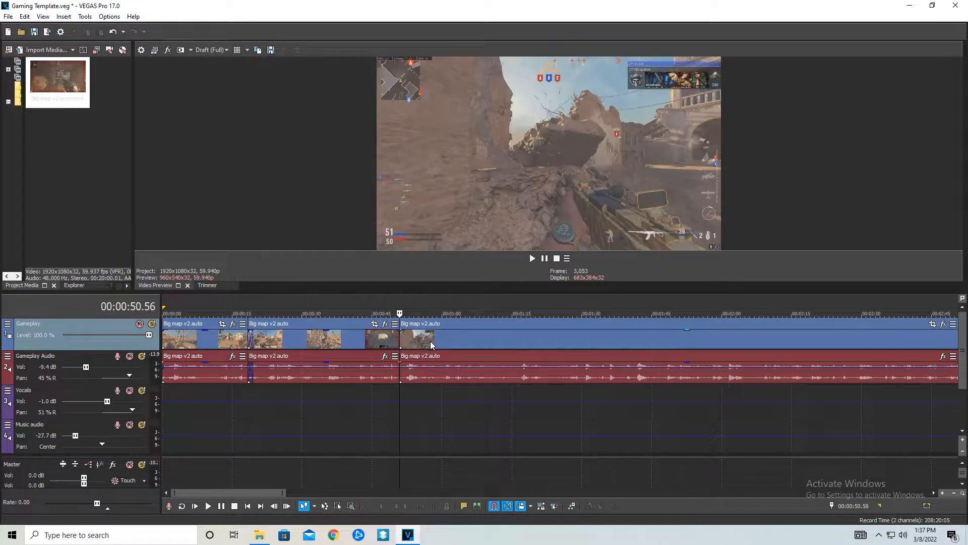
Slide the third gameplay clip over the end of the second for a short crossfade and play back the transition
drag(431, 340, 423, 341)
click(389, 393)
key(space)
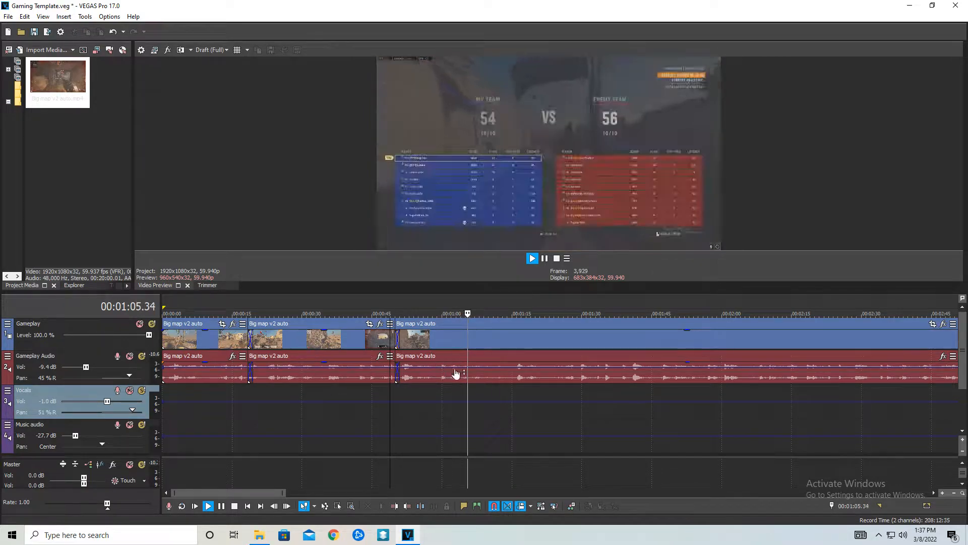
Locate the next death in the third gameplay clip and split it just after, at about 00:01:05
click(455, 342)
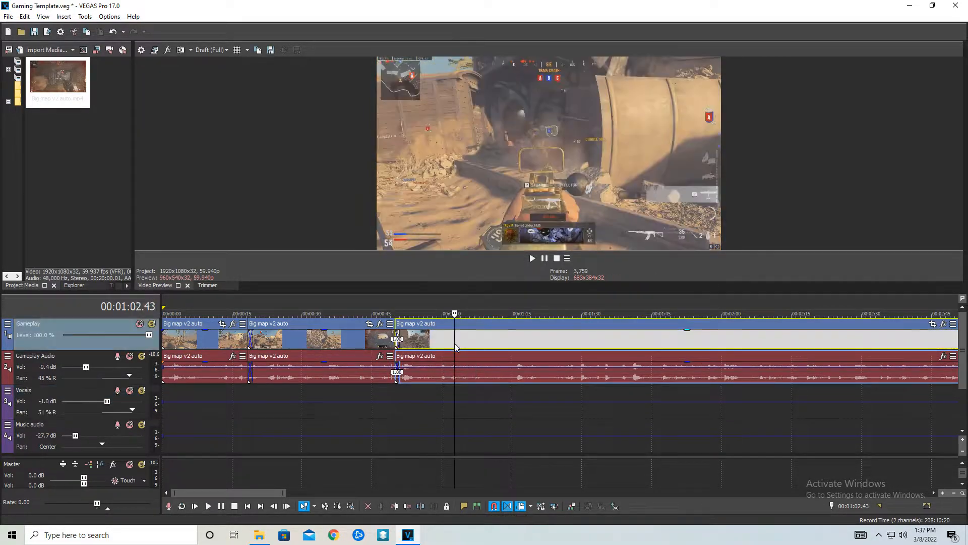
click(455, 396)
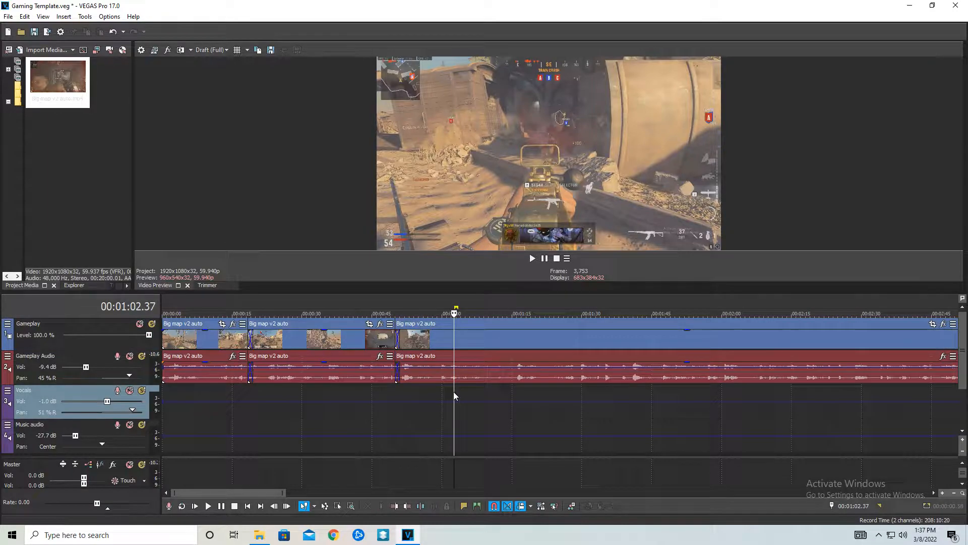
mouse_move(458, 397)
mouse_down()
mouse_move(447, 397)
mouse_move(469, 400)
mouse_up()
click(468, 356)
key(s)
Cut out the section between the 00:01:05 split and the respawn, and crossfade the remaining clips over the cut
drag(470, 398, 529, 401)
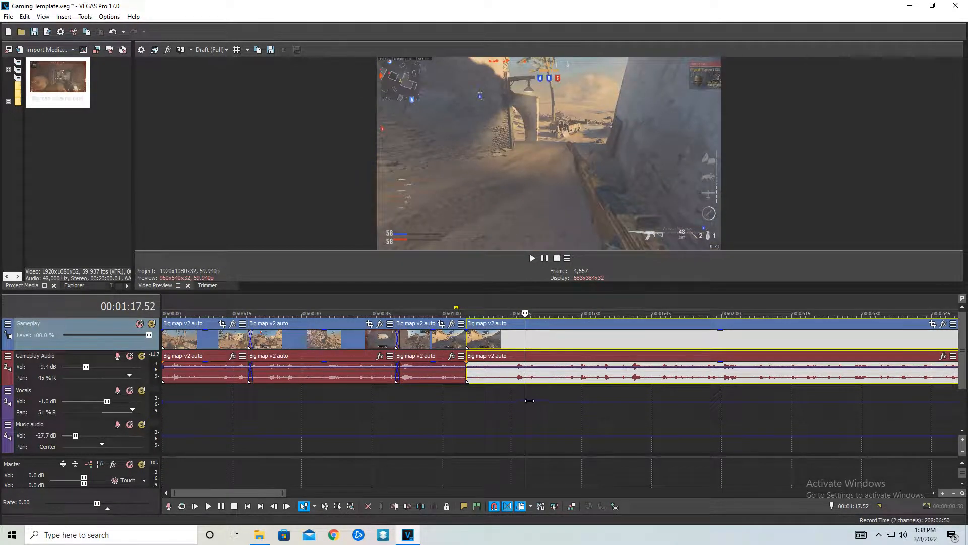
key(s)
click(498, 339)
key(Delete)
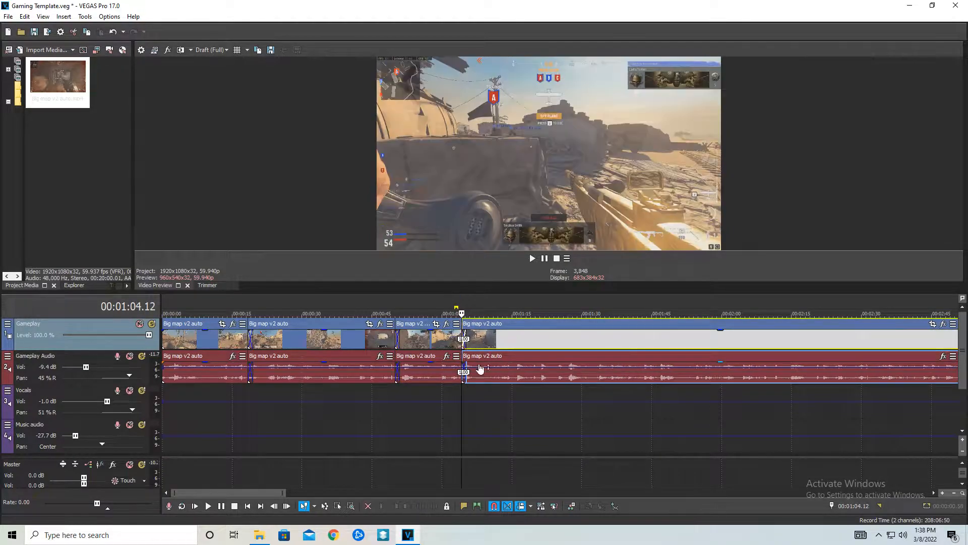
click(452, 395)
key(space)
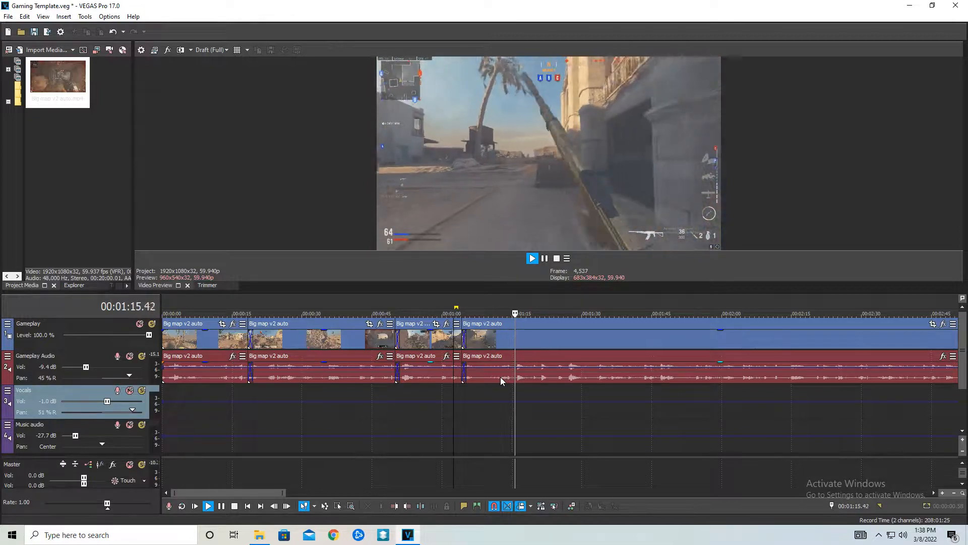
Replay the fourth gameplay clip to the next death and split it at 00:01:07.53
click(491, 385)
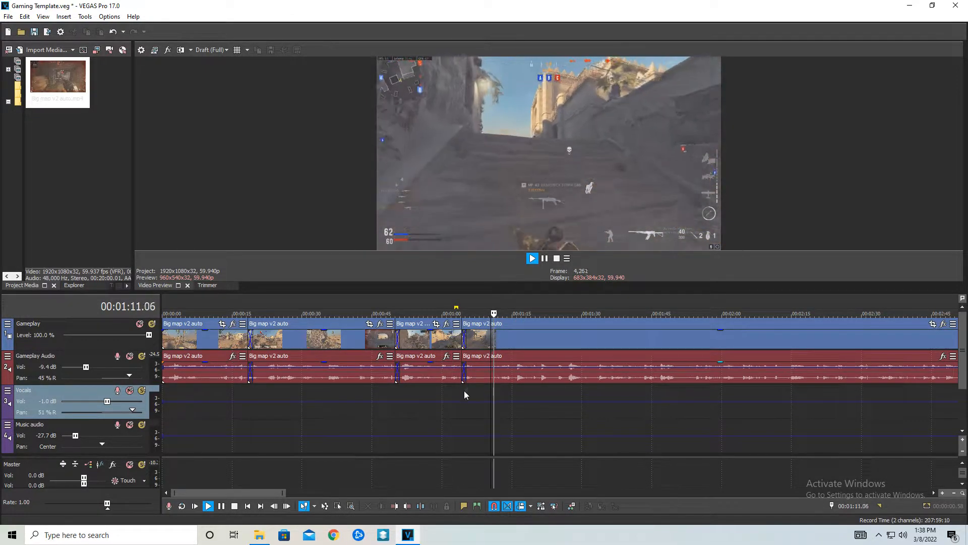
click(464, 389)
scroll(484, 401, up, 2)
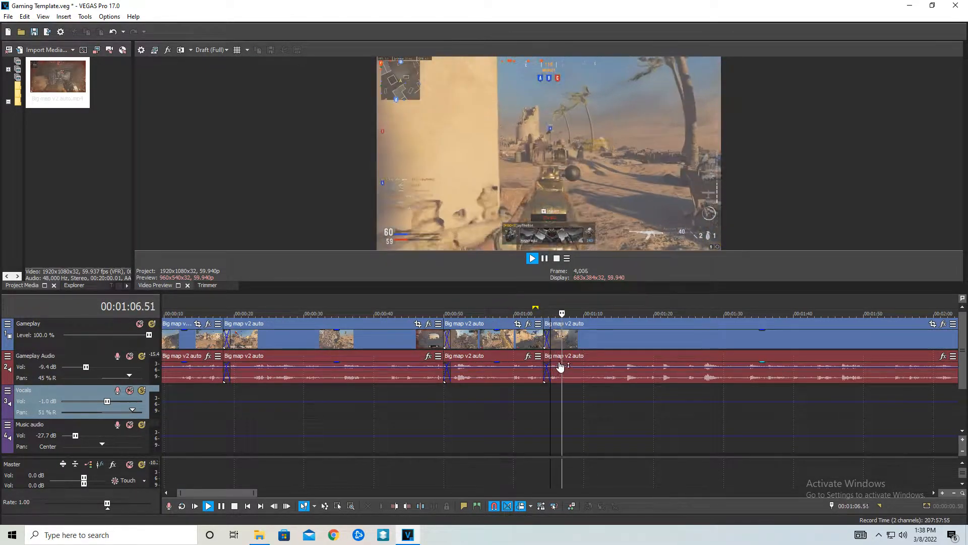
click(564, 358)
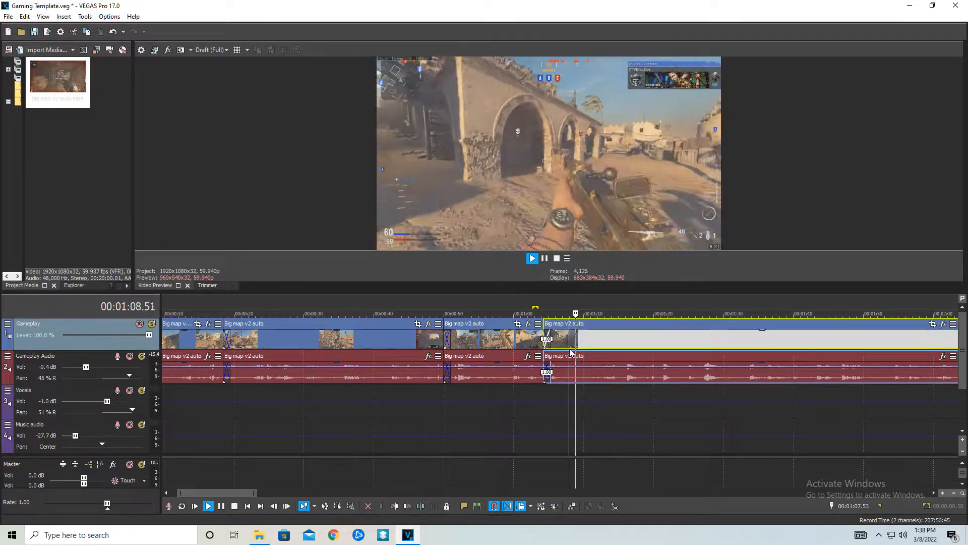
key(s)
key(space)
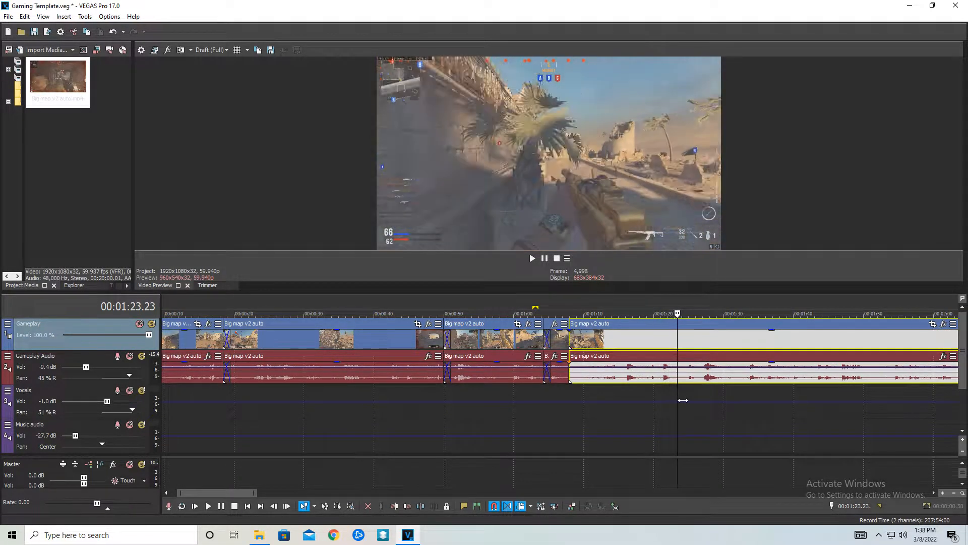
Split the gameplay again after the respawn at 00:01:24.07 and delete the section between the two cuts
mouse_move(687, 400)
mouse_down()
mouse_move(699, 399)
mouse_move(687, 399)
mouse_up()
key(s)
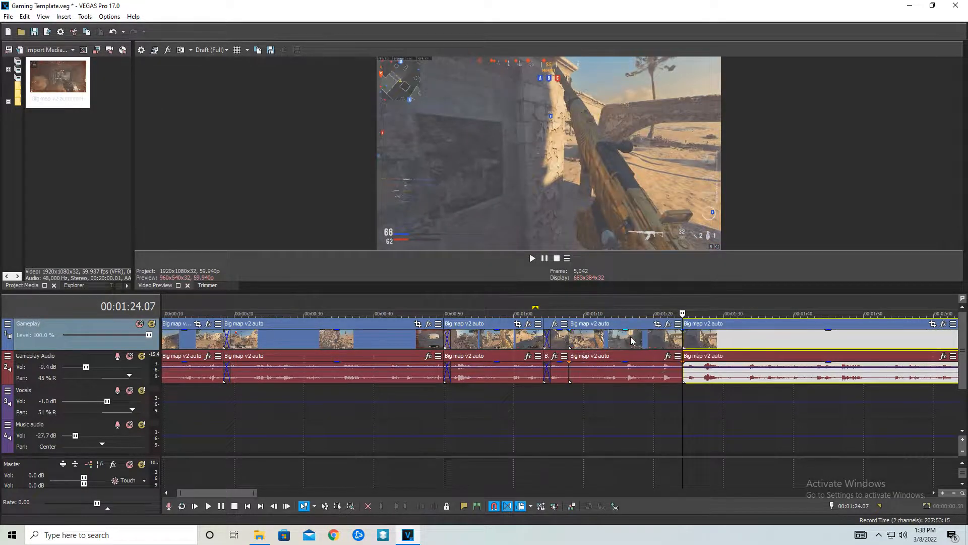
click(629, 339)
key(Delete)
Slide the fifth gameplay clip over the end of the fourth for a short crossfade and play it back
scroll(588, 376, up, 1)
drag(584, 348, 569, 348)
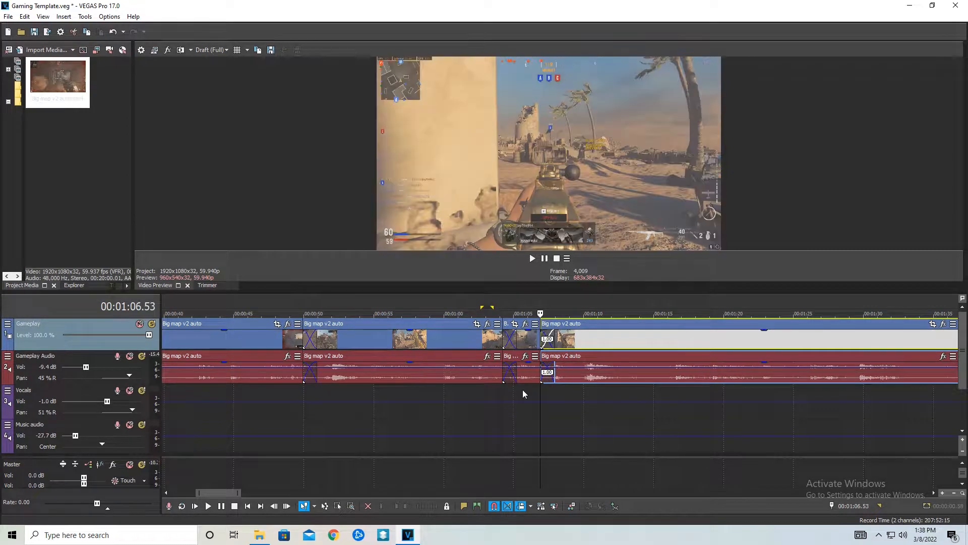
click(525, 387)
key(space)
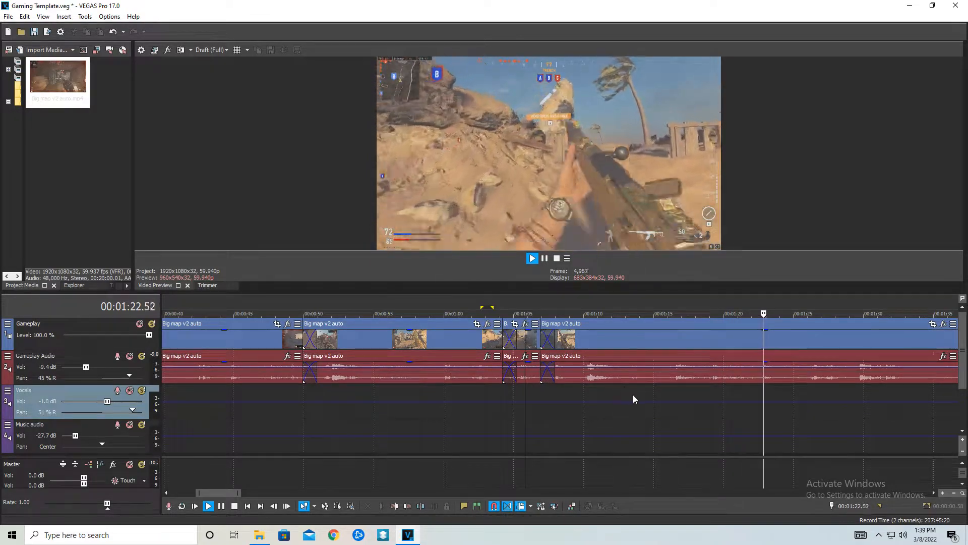
Play the fifth gameplay clip through to the next death and split it at about 00:02:14
scroll(632, 394, down, 1)
scroll(540, 473, down, 1)
drag(263, 492, 280, 493)
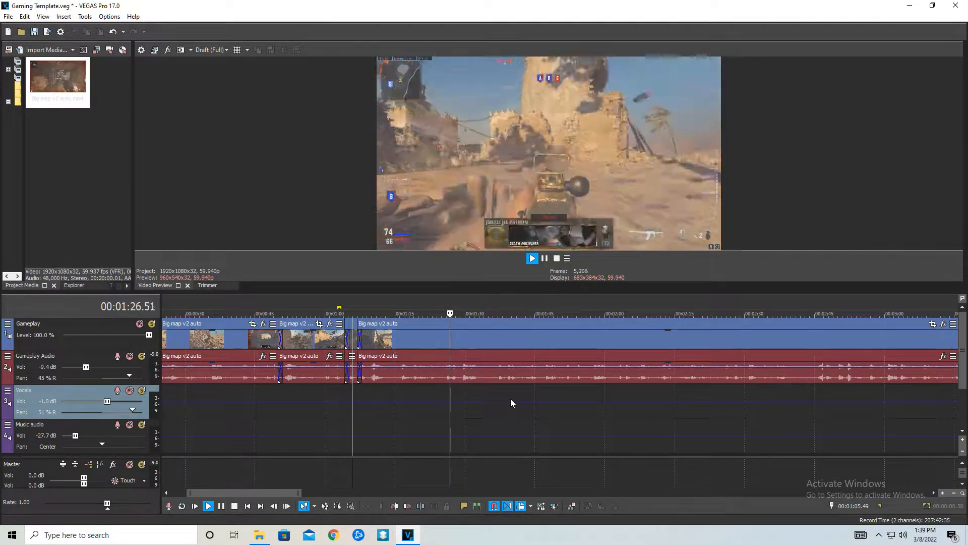
scroll(514, 396, up, 1)
scroll(677, 413, down, 1)
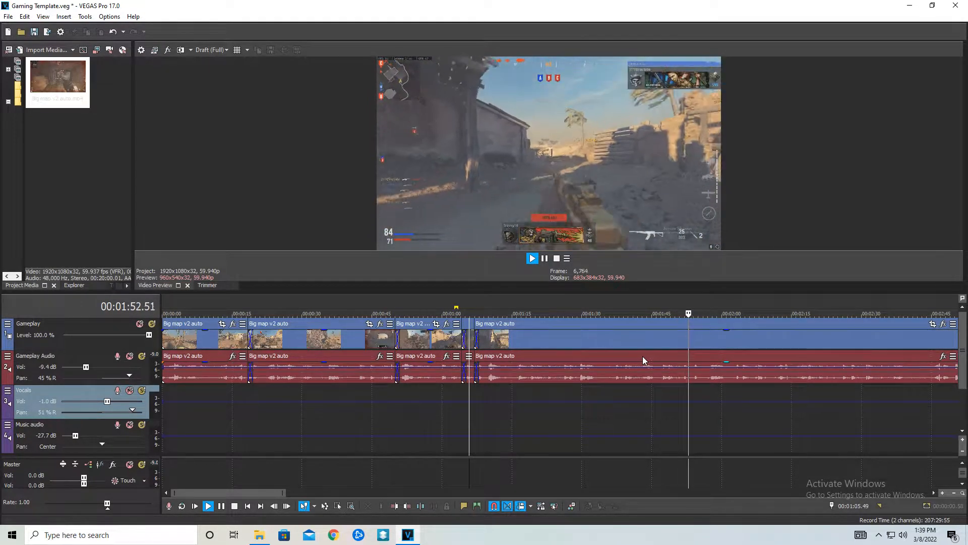
scroll(670, 377, down, 5)
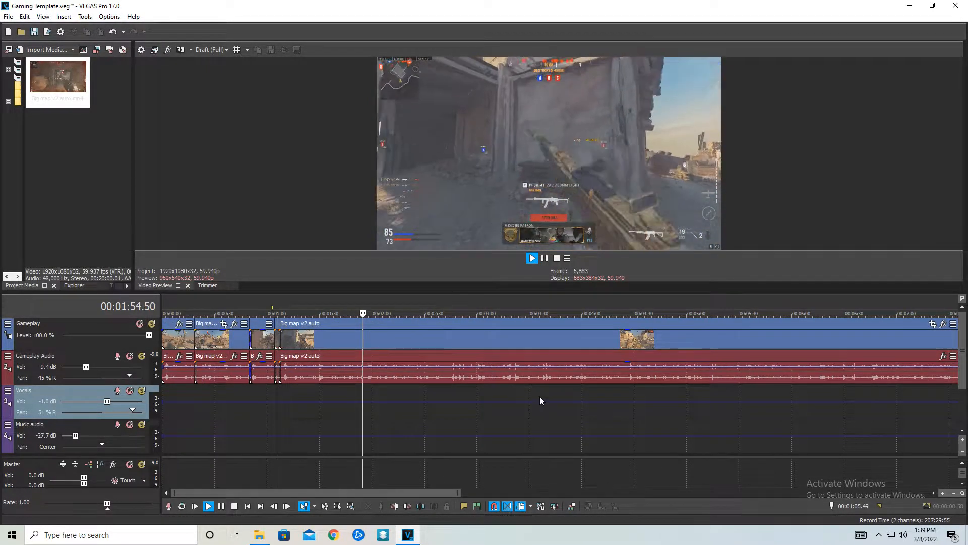
drag(413, 492, 393, 492)
scroll(389, 415, up, 2)
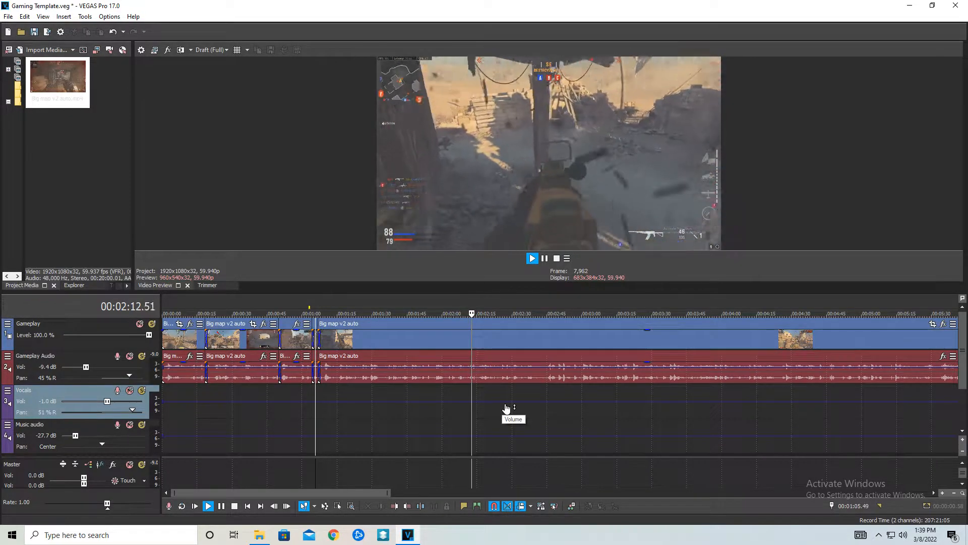
scroll(571, 375, up, 3)
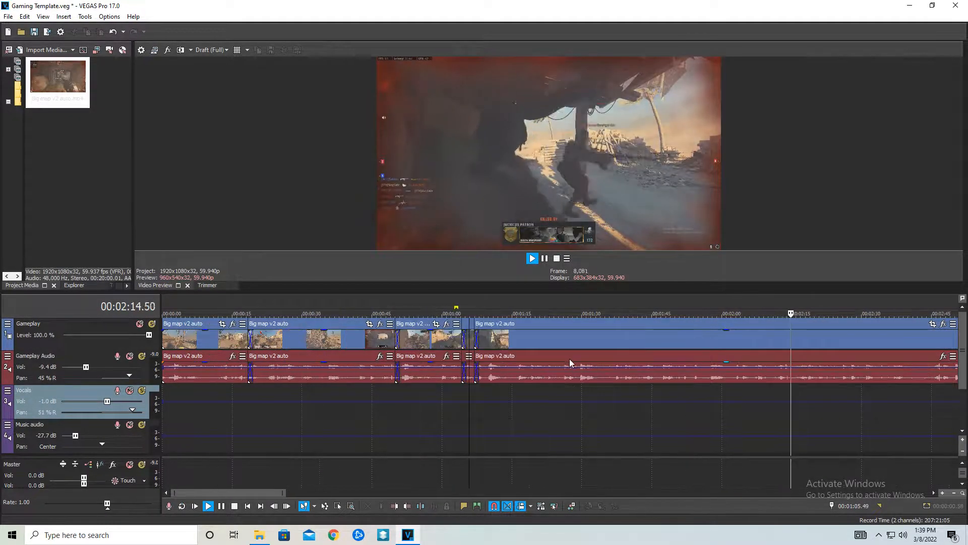
click(784, 348)
scroll(602, 410, up, 4)
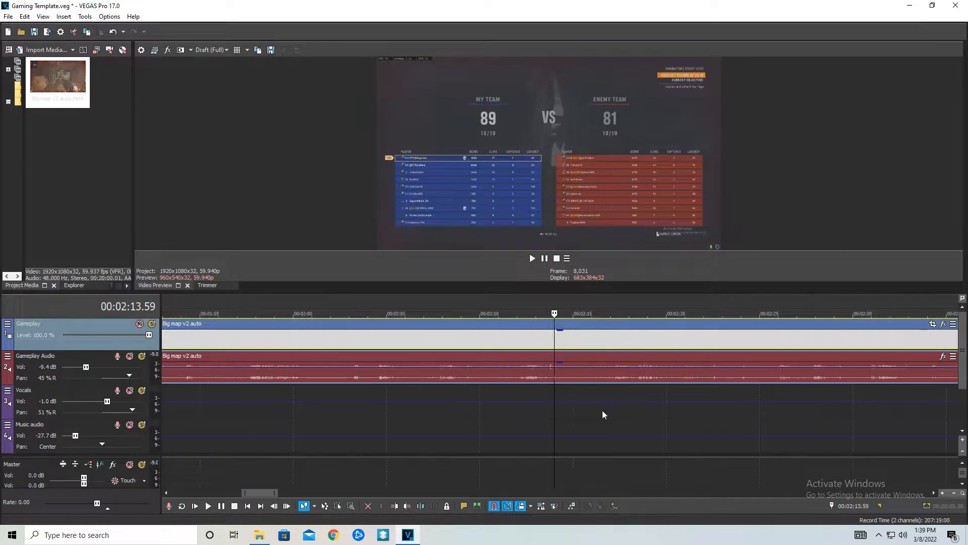
click(532, 348)
key(space)
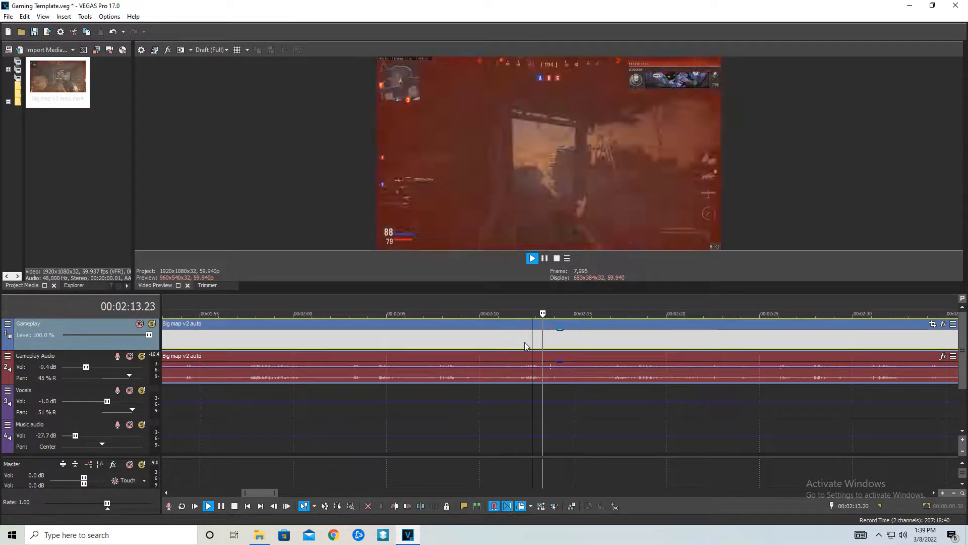
click(559, 348)
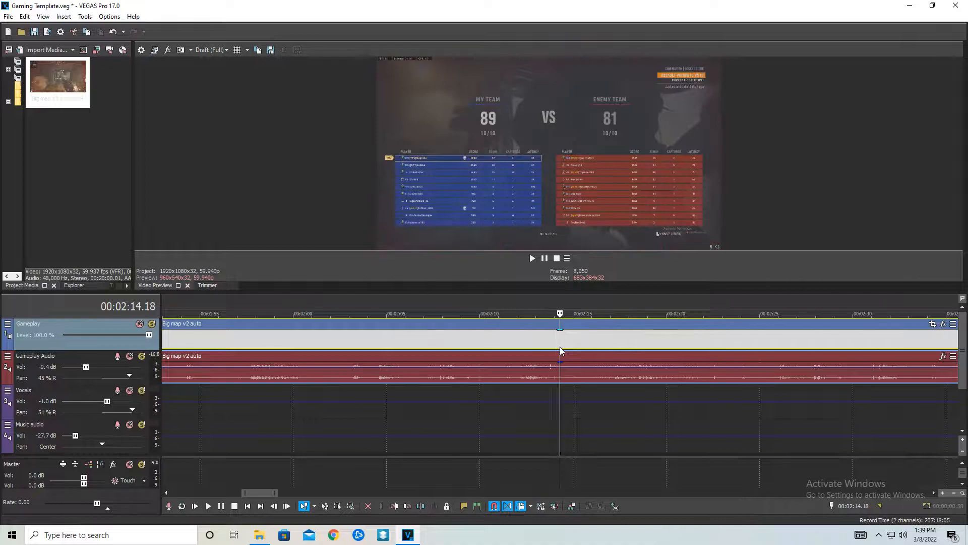
drag(569, 396, 613, 409)
key(s)
Split the gameplay again after the respawn at 00:02:17.19 and delete the scoreboard section between the two cuts
key(s)
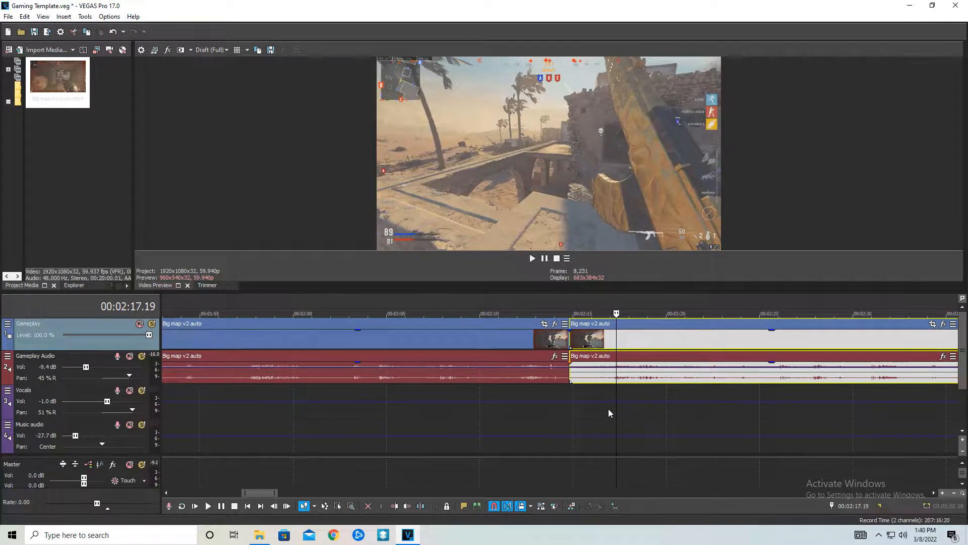
scroll(543, 386, up, 3)
click(508, 339)
key(Delete)
scroll(514, 383, down, 5)
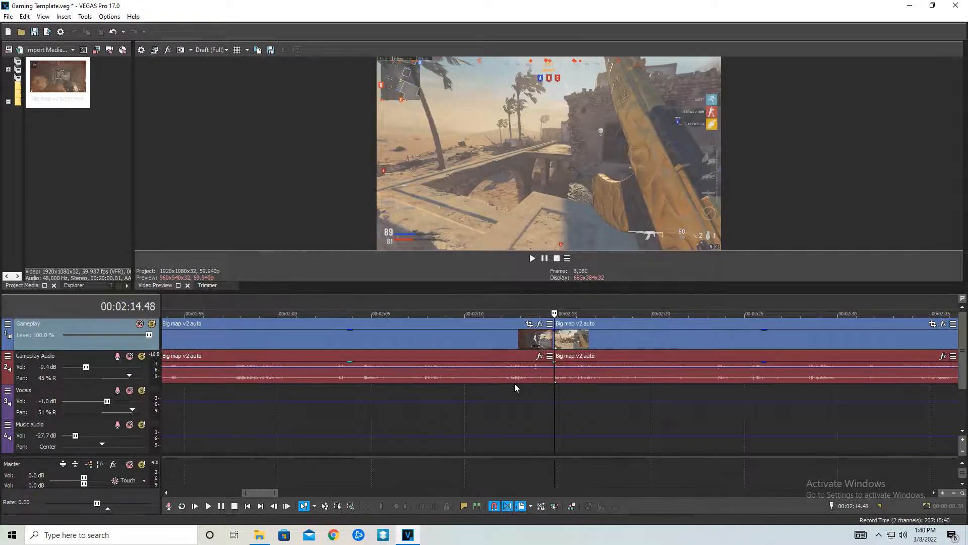
Slide the sixth gameplay clip over the end of the fifth for a short crossfade and play back the transition
scroll(561, 386, down, 1)
drag(591, 343, 587, 343)
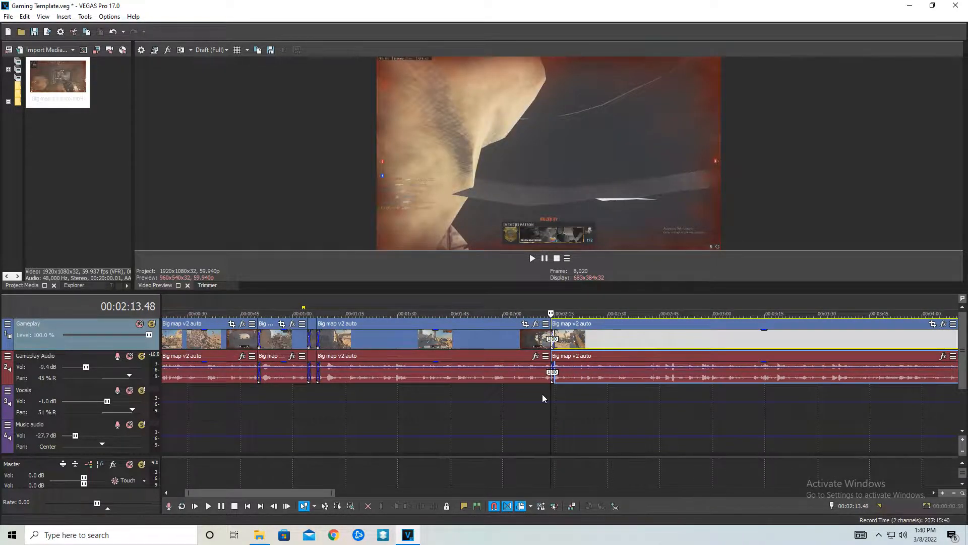
click(544, 397)
key(space)
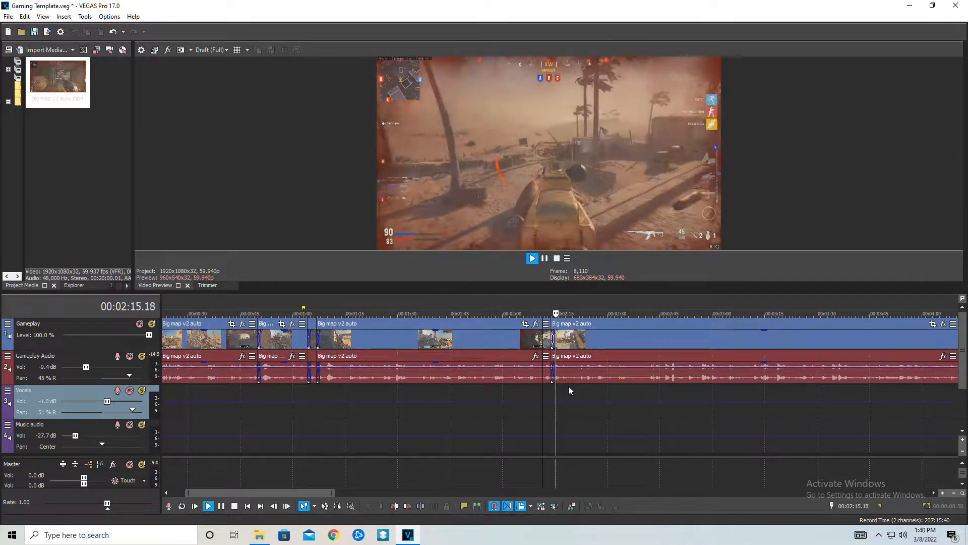
Play the sixth gameplay clip to the next death, step back frame by frame before the scoreboard and split it at about 00:02:28
scroll(535, 444, down, 4)
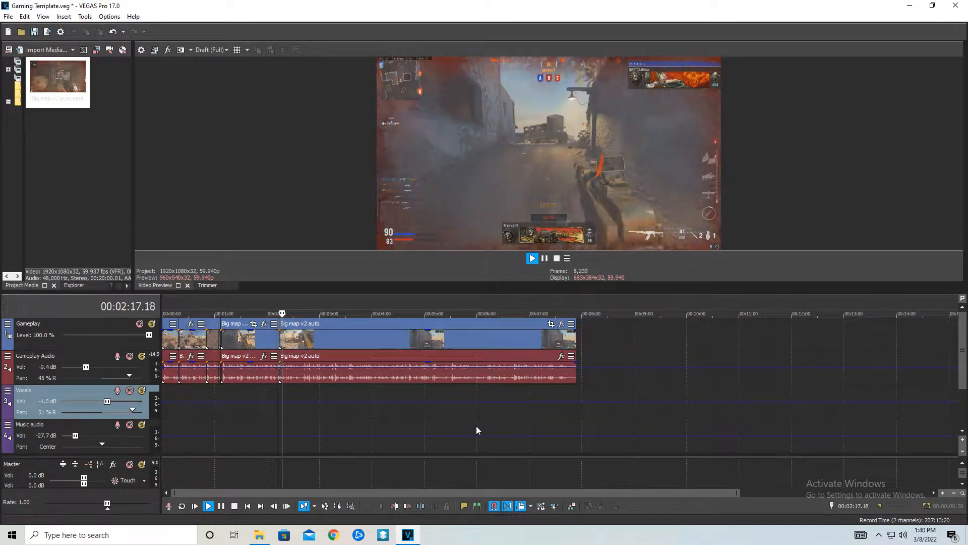
scroll(394, 403, up, 1)
scroll(376, 396, up, 2)
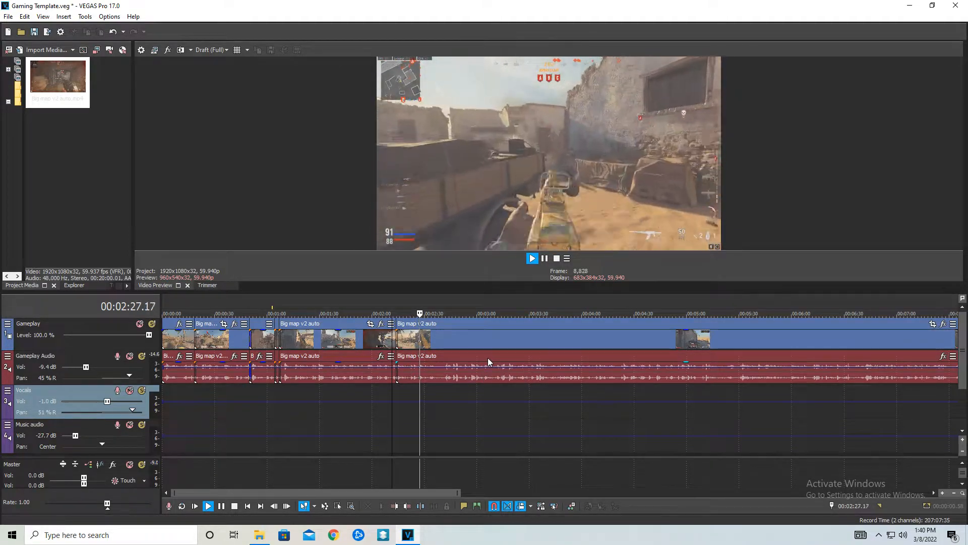
scroll(541, 370, up, 3)
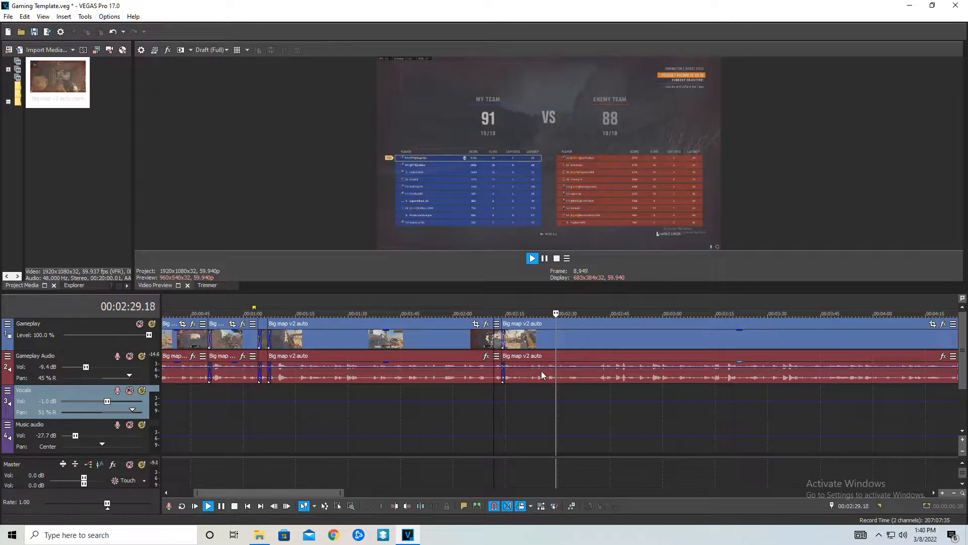
click(549, 348)
drag(557, 352, 557, 357)
key(Left)
key(Left)
key(Left)
key(Left)
key(Left)
key(Left)
key(Left)
key(Left)
key(Left)
key(Left)
key(Left)
key(Left)
key(Left)
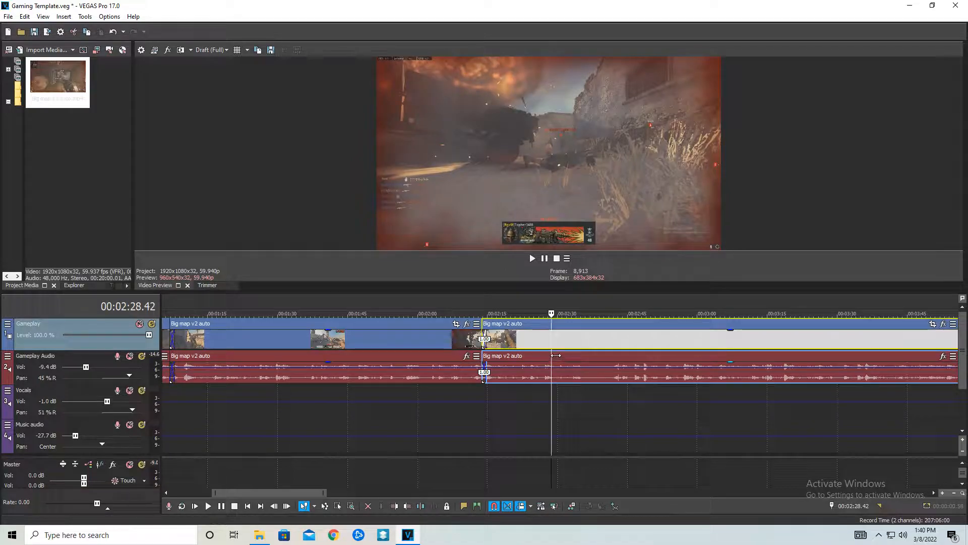
key(s)
Find where the action resumes, split the gameplay there at about 00:02:56 and delete the section back to the previous cut
drag(556, 399, 627, 399)
key(space)
click(642, 395)
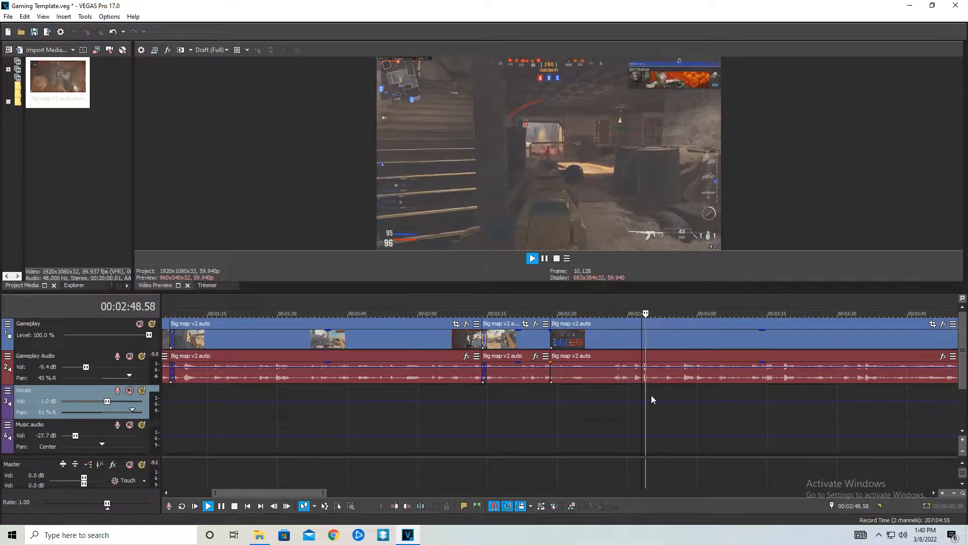
click(667, 389)
key(space)
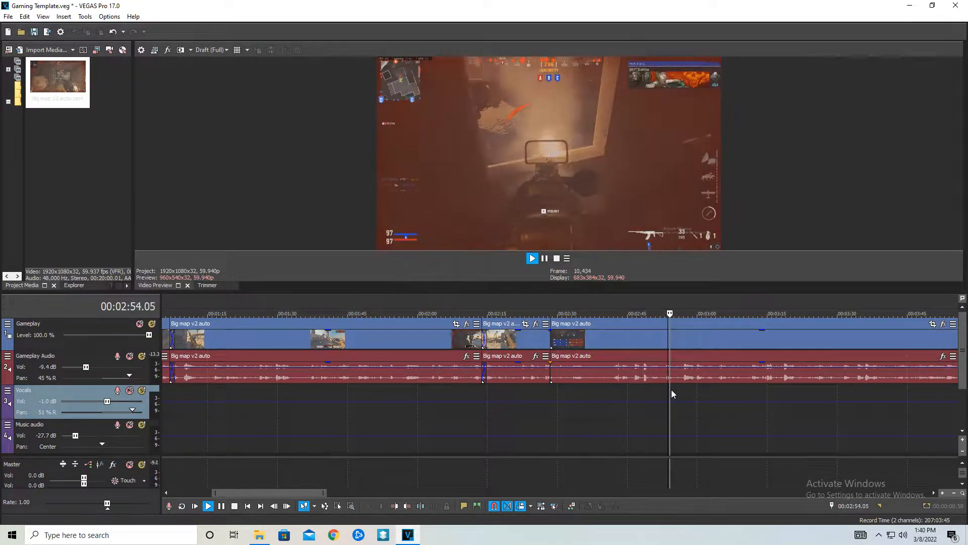
click(682, 391)
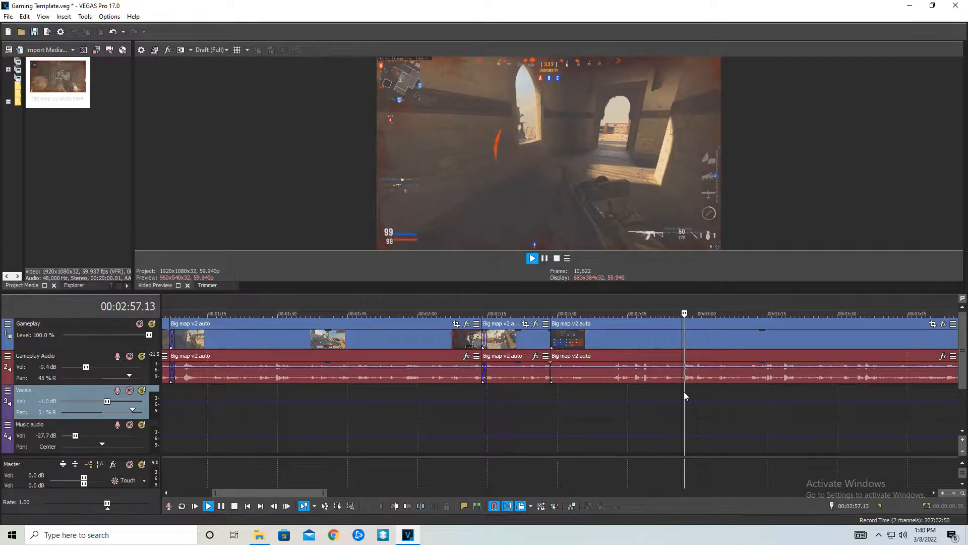
key(space)
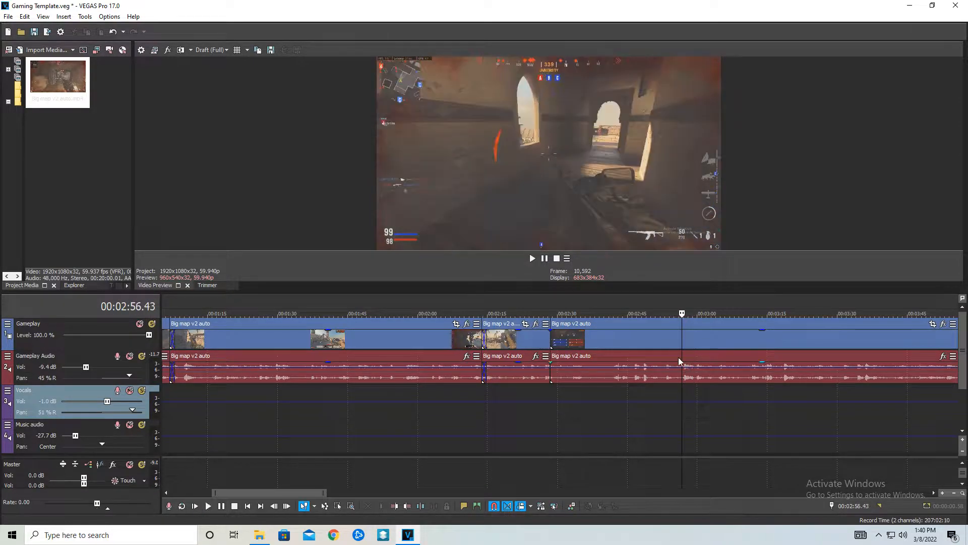
click(678, 342)
key(s)
click(634, 341)
key(Delete)
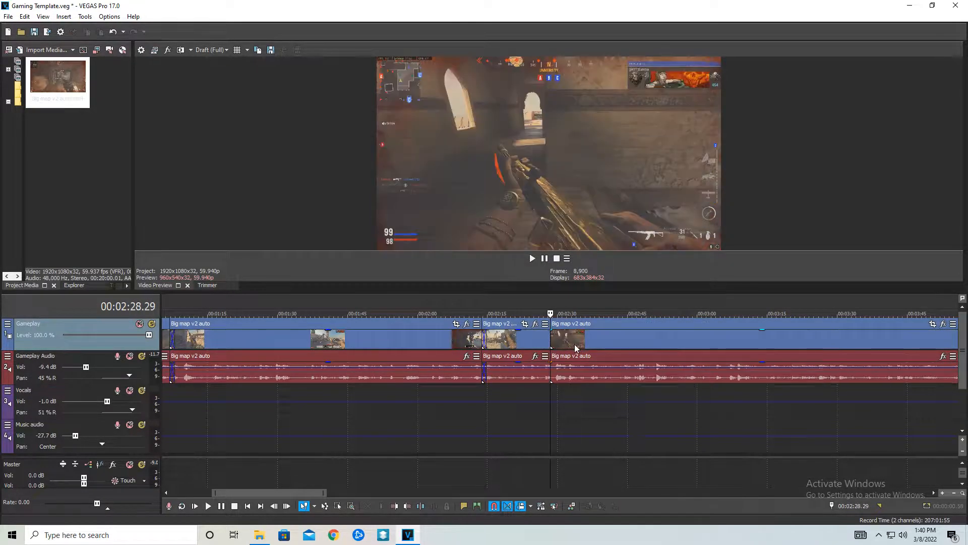
Overlap the seventh gameplay clip with the end of the sixth for a short crossfade and play back the transition
click(541, 394)
key(space)
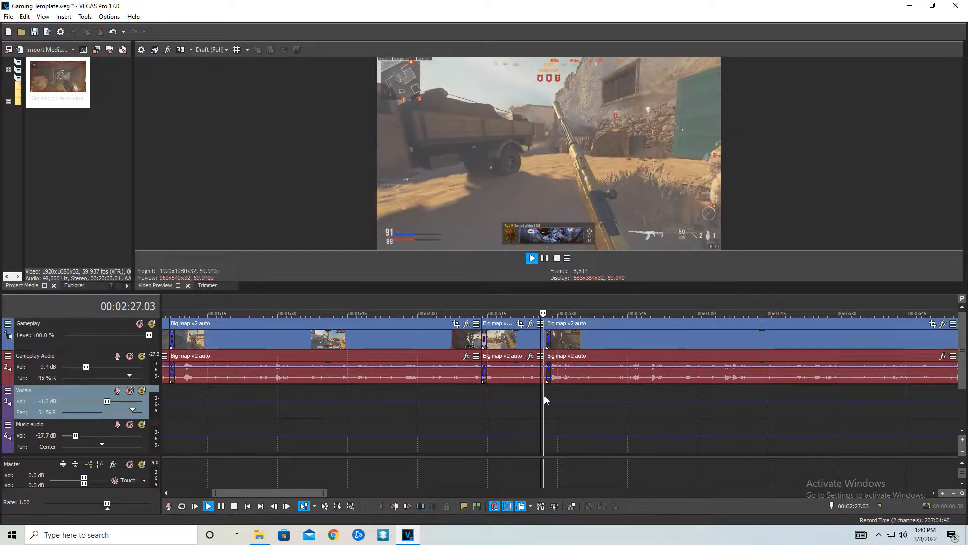
Shift the seventh gameplay clip slightly later, extend the sixth clip's end to keep a 1.00 crossfade, and play back the transition
scroll(557, 379, up, 3)
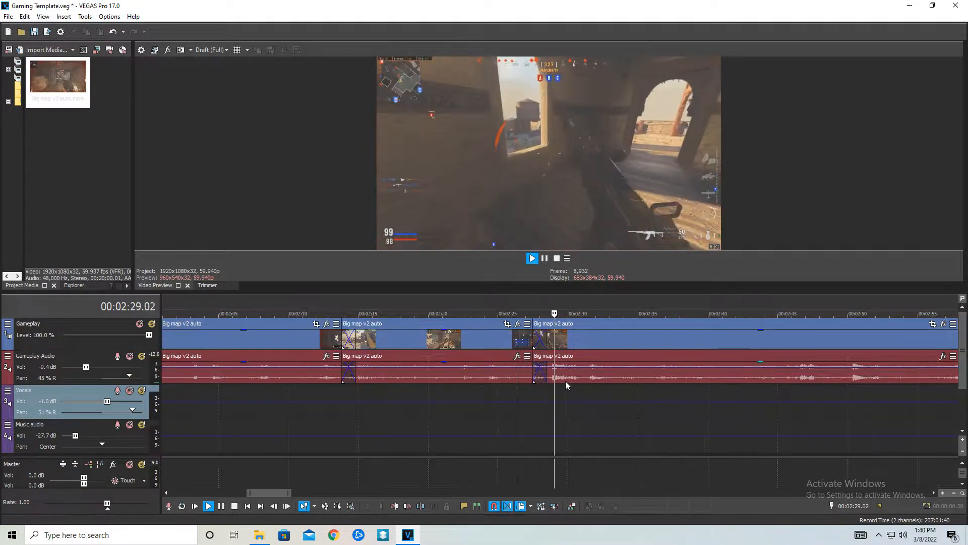
key(space)
drag(576, 339, 605, 341)
drag(545, 344, 556, 371)
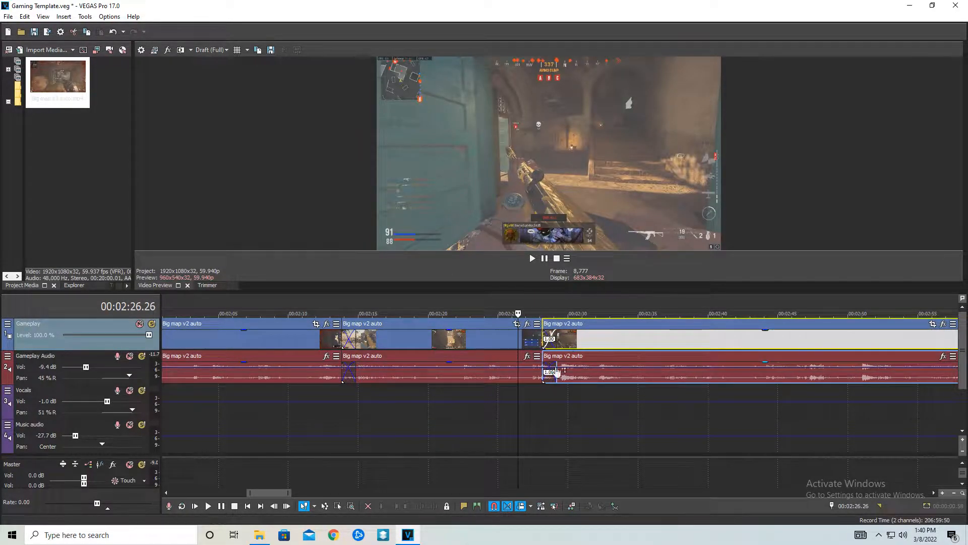
click(529, 396)
key(space)
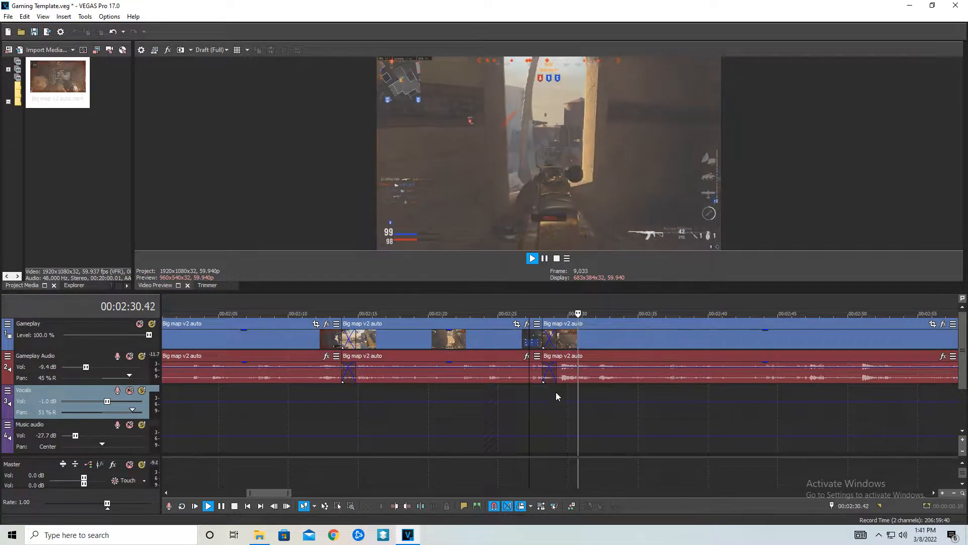
Play the seventh gameplay clip to the next death, go back to the moment before it and split at about 00:02:54
scroll(554, 396, down, 3)
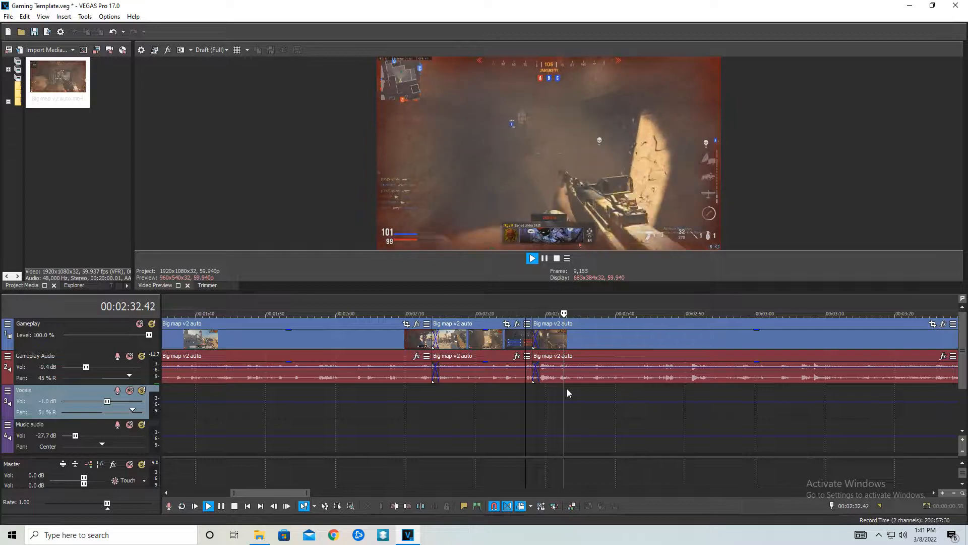
scroll(571, 388, down, 4)
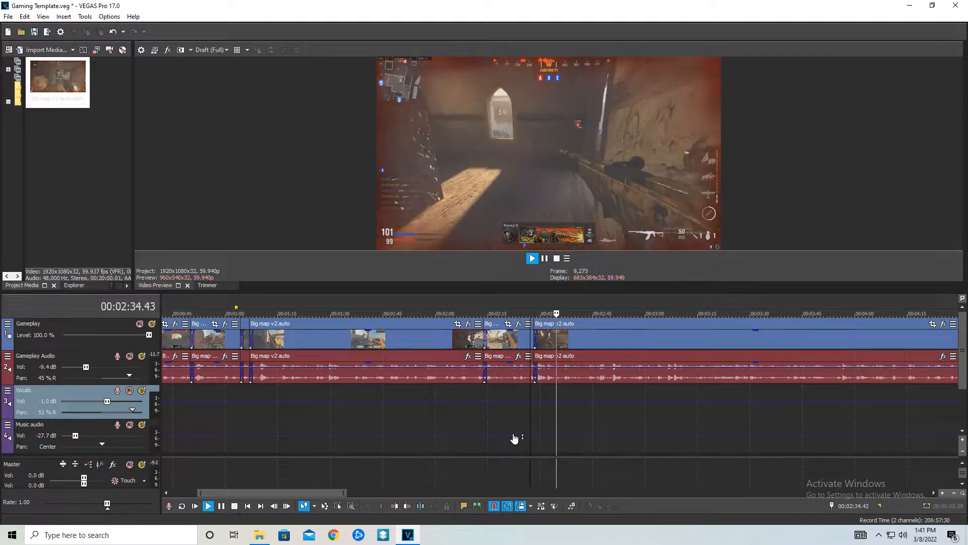
drag(317, 492, 347, 493)
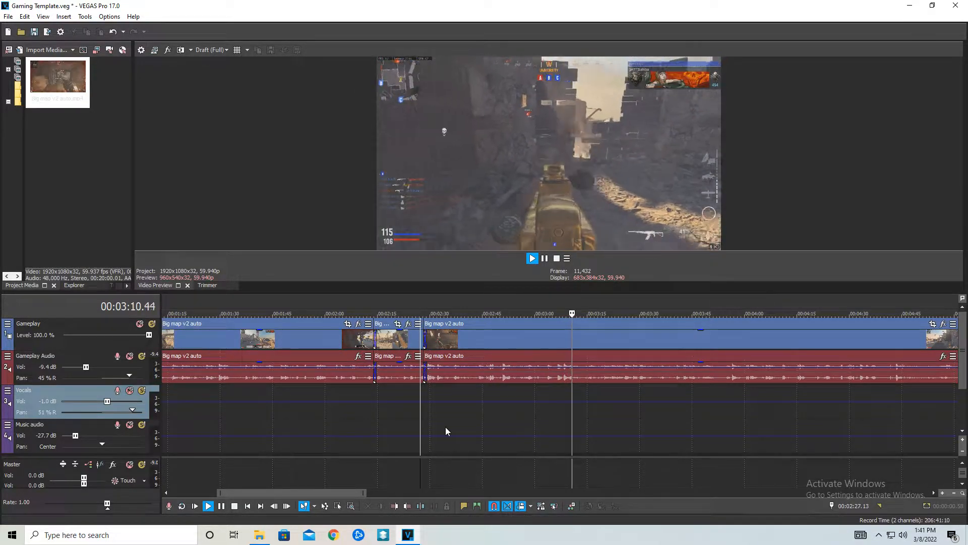
click(539, 345)
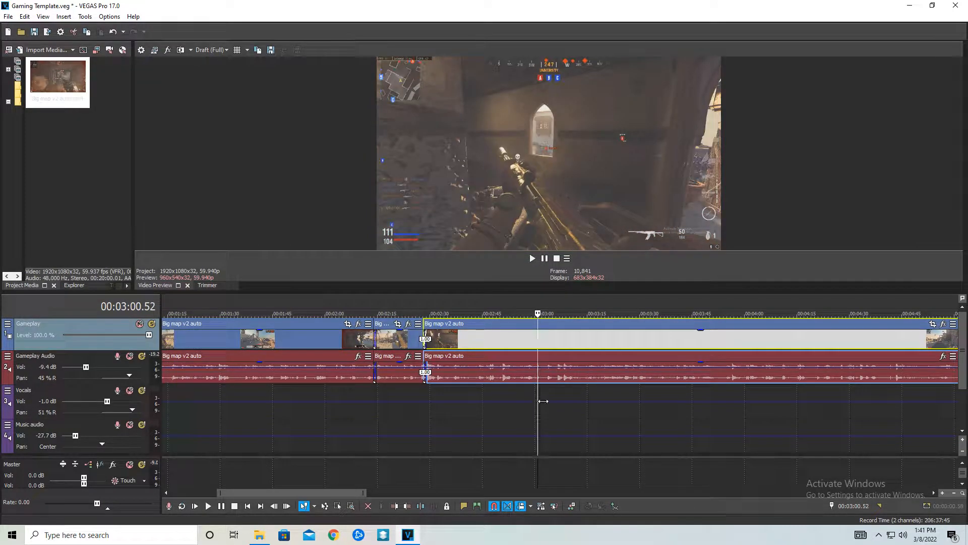
key(space)
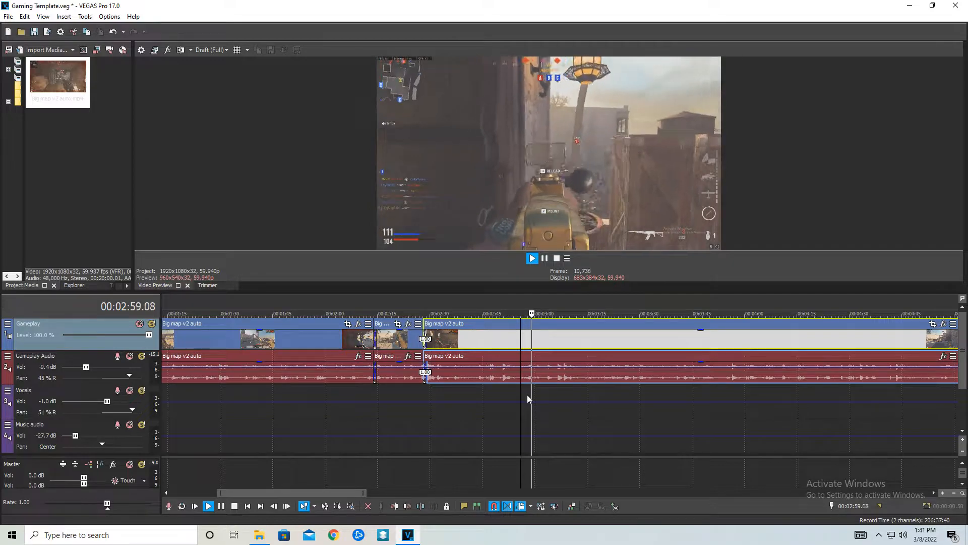
click(501, 392)
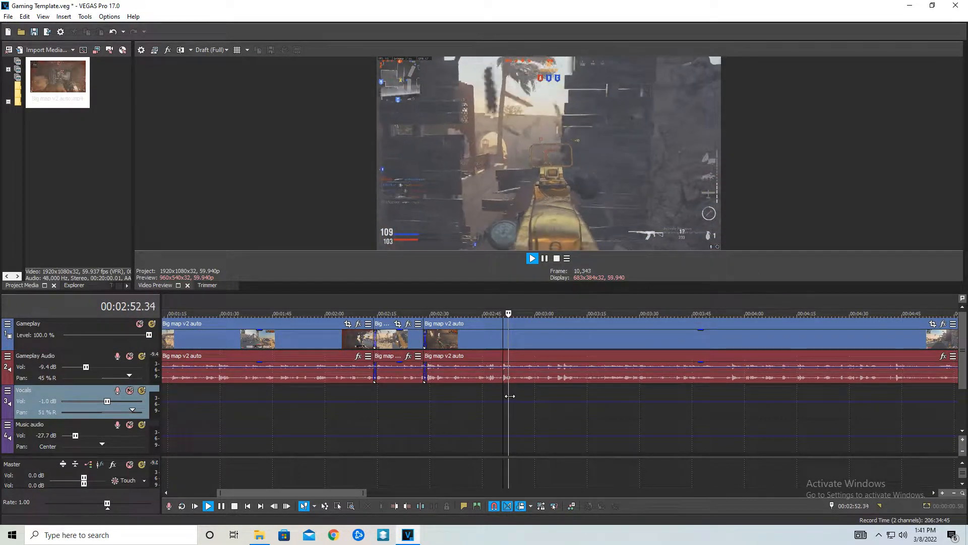
scroll(536, 377, up, 1)
click(557, 348)
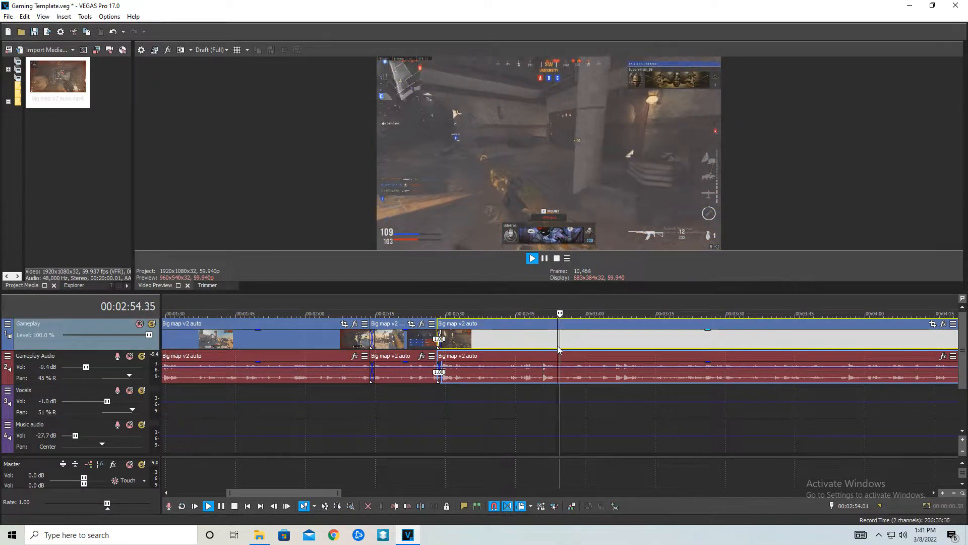
key(space)
key(s)
Find where the action resumes past the last cut and split the gameplay there at about 00:03:26
drag(566, 401, 714, 397)
click(537, 393)
key(space)
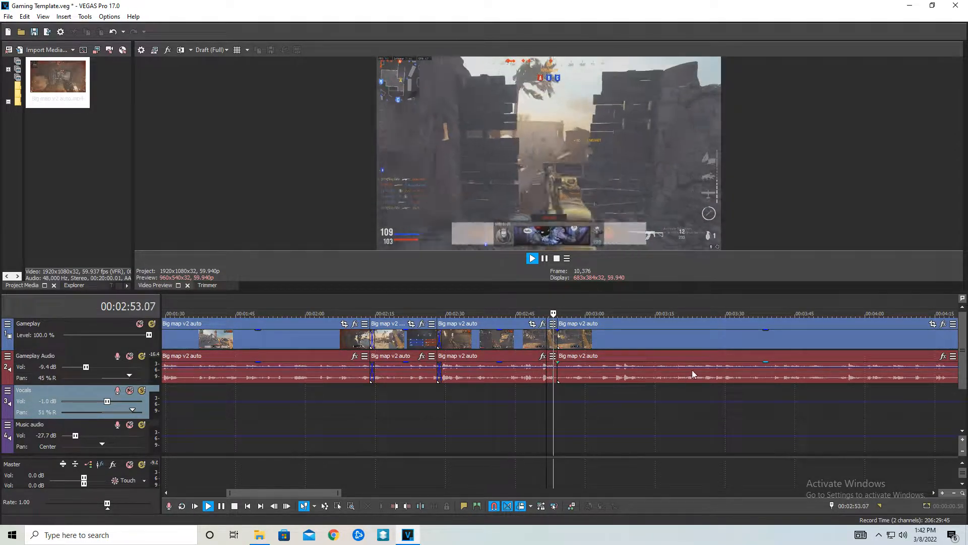
click(666, 331)
key(space)
click(679, 348)
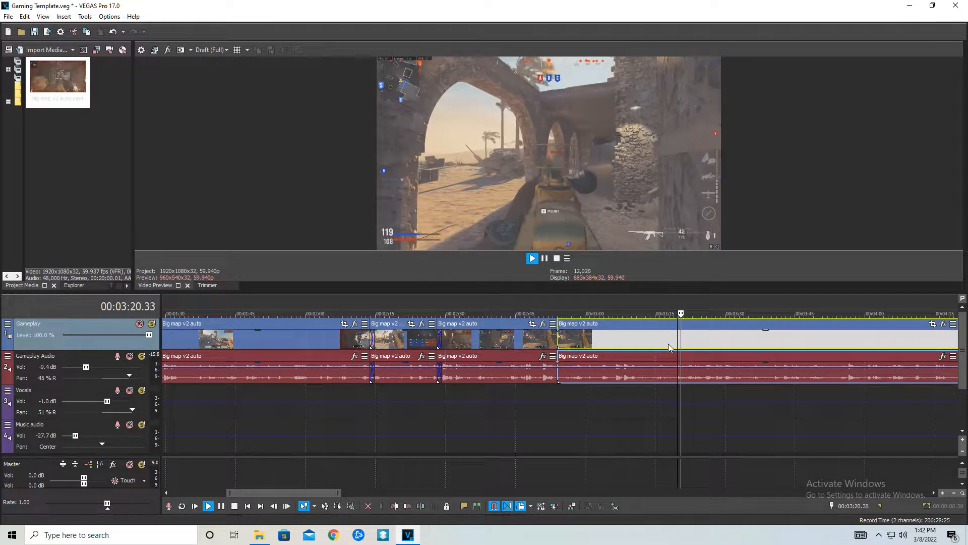
click(639, 347)
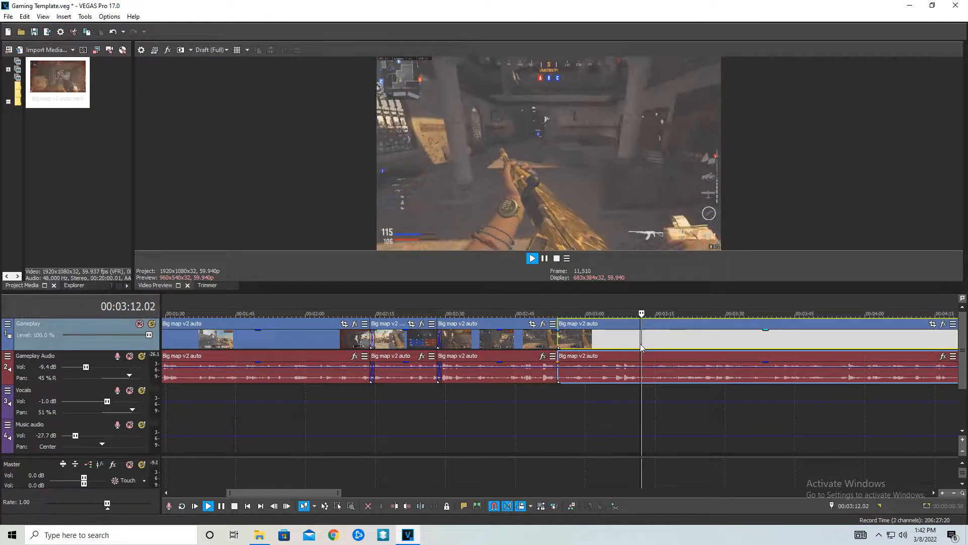
click(628, 346)
click(652, 348)
click(709, 345)
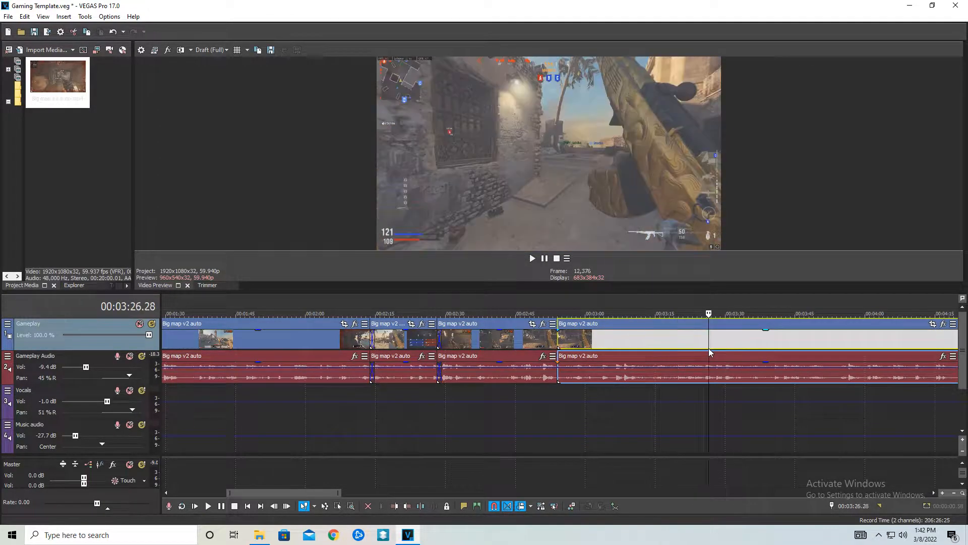
scroll(705, 359, up, 2)
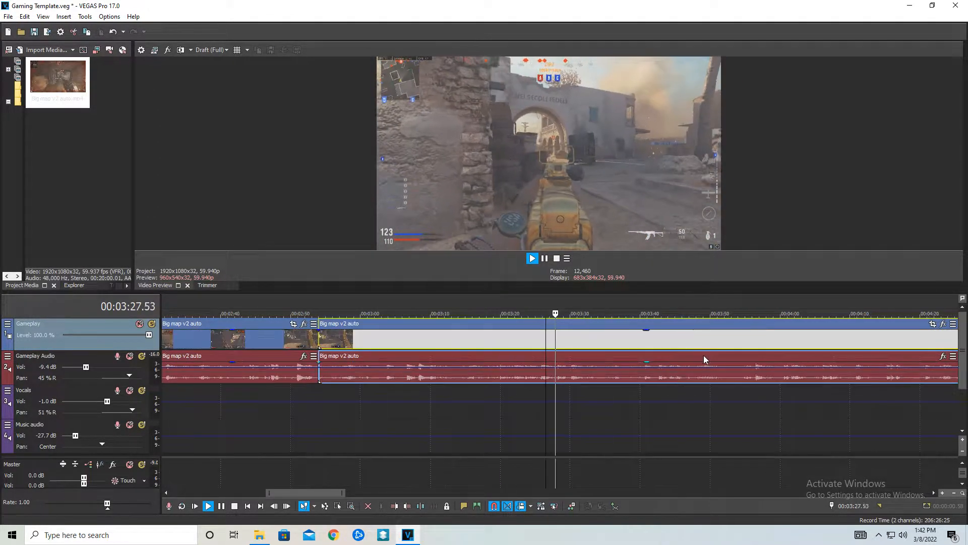
key(space)
click(542, 345)
key(space)
key(space)
key(s)
Delete the section between the two cuts, crossfade the eighth gameplay clip over the end of the seventh and play back from the transition
click(463, 346)
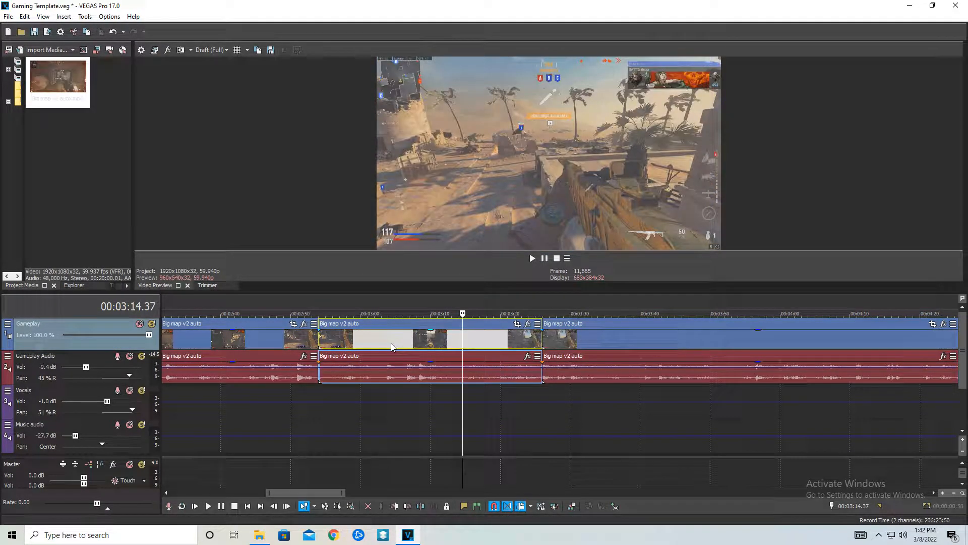
key(Delete)
click(300, 395)
key(space)
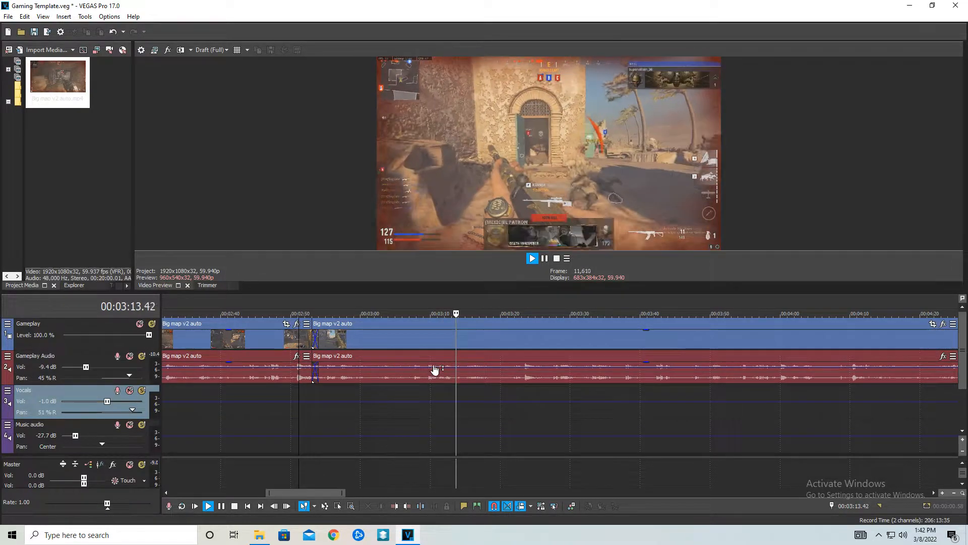
Stop at the next death in the eighth gameplay clip and split it at about 00:03:14
click(455, 347)
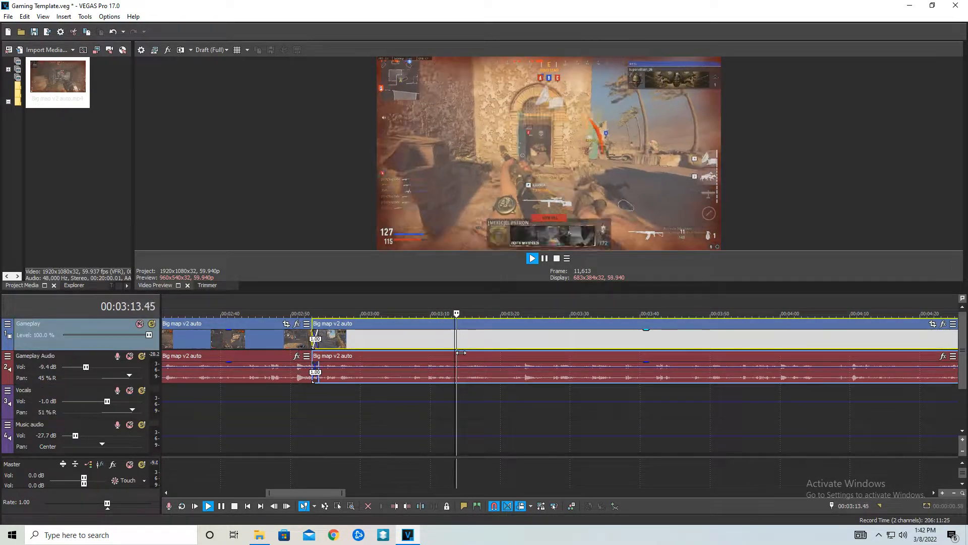
key(Return)
key(s)
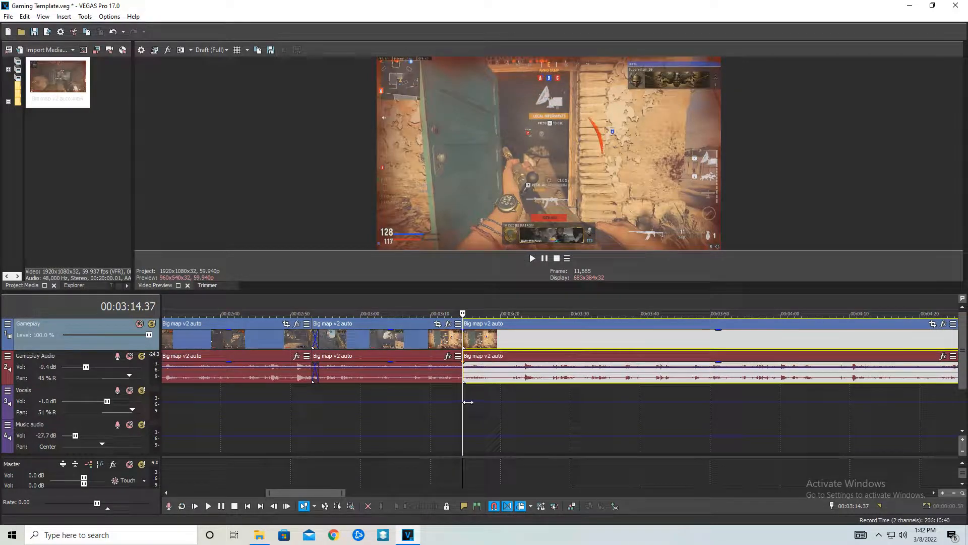
Find where the action resumes after the death, split the gameplay there and delete the section back to the cut at about 00:03:14
click(505, 401)
drag(506, 401, 548, 400)
key(space)
key(space)
key(s)
click(507, 337)
key(Delete)
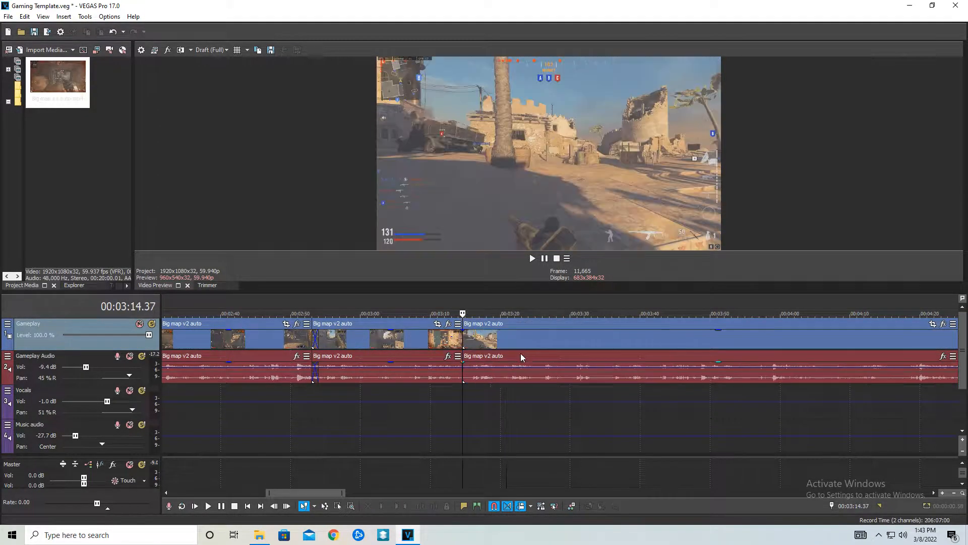
Overlap the ninth gameplay clip with the end of the eighth for a 1.00 crossfade and play back the transition
drag(511, 341, 503, 341)
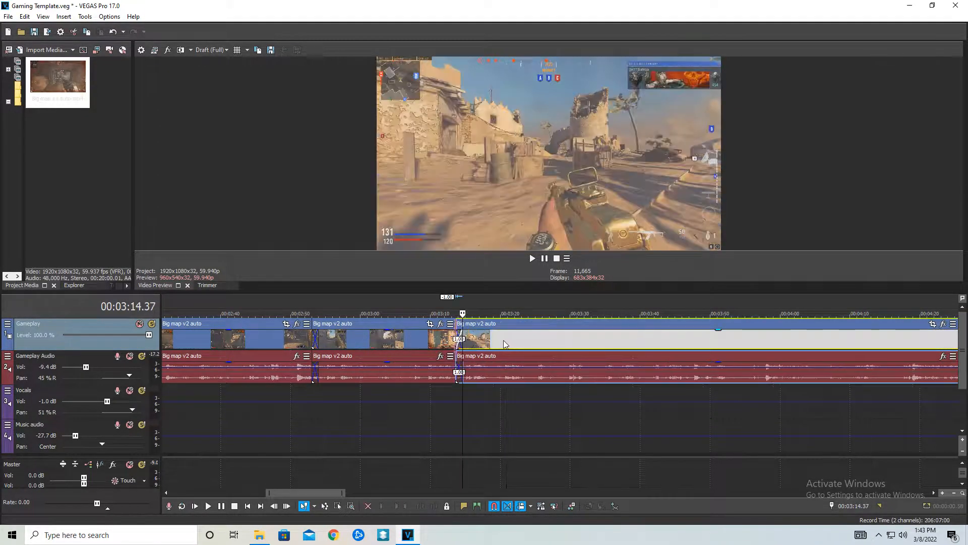
click(451, 394)
key(space)
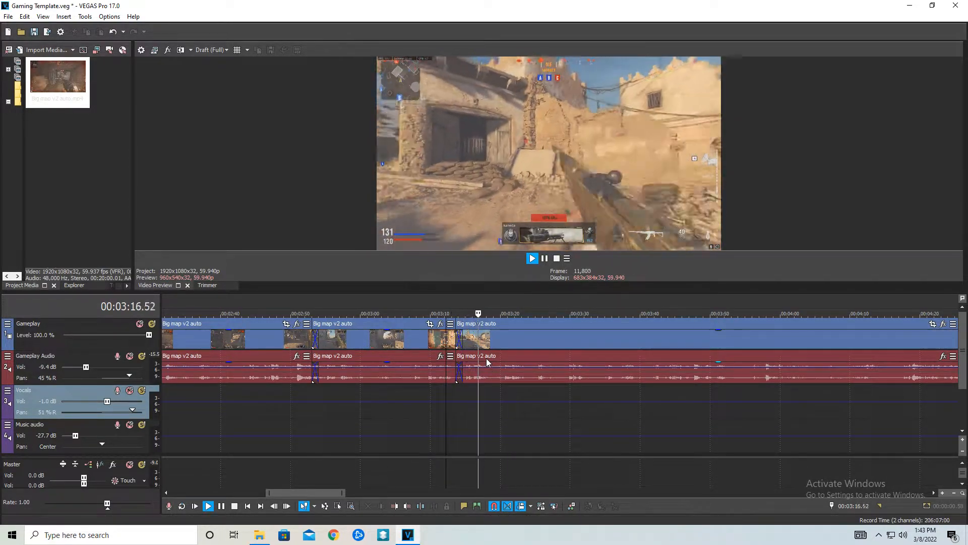
Play through the ninth gameplay clip, return to where the action ends and split it at about 00:04:04
scroll(418, 398, down, 8)
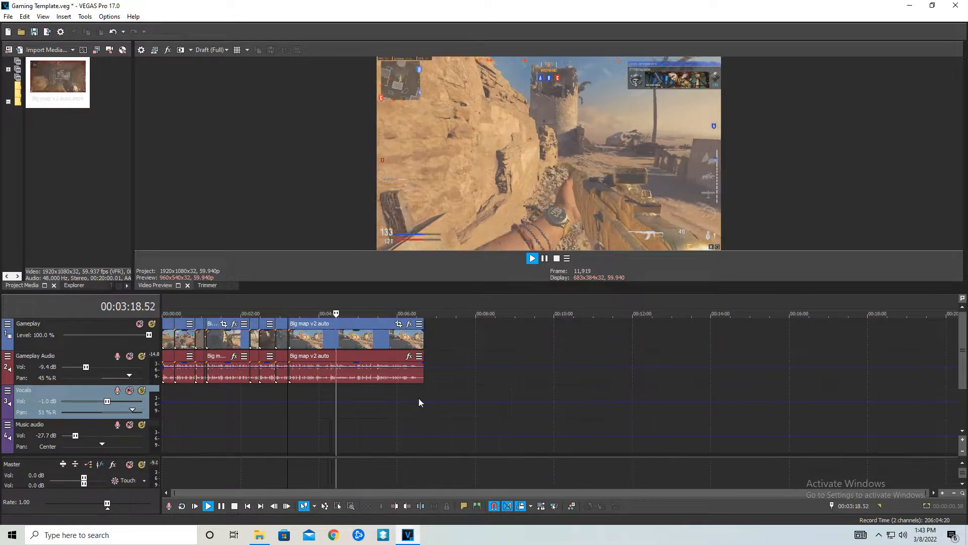
scroll(353, 388, up, 3)
scroll(404, 384, up, 2)
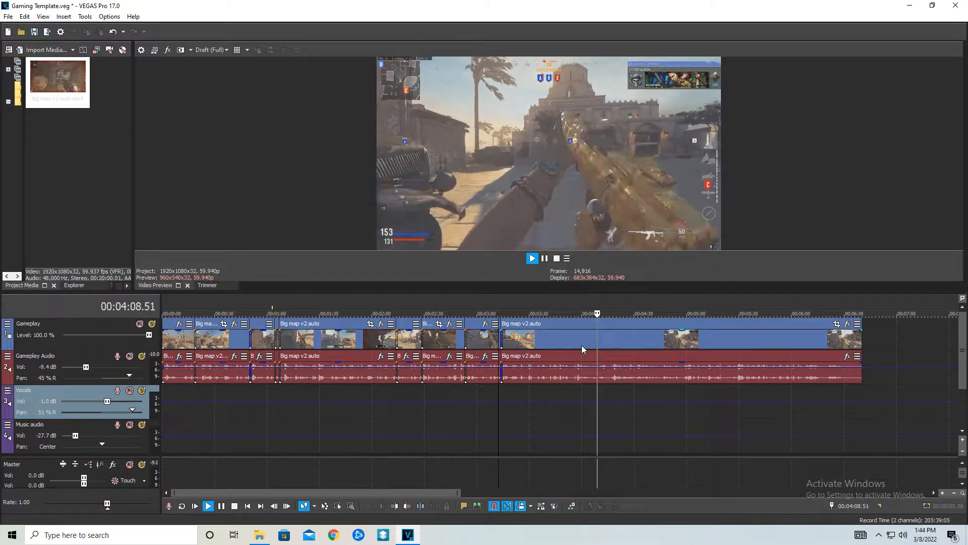
click(582, 345)
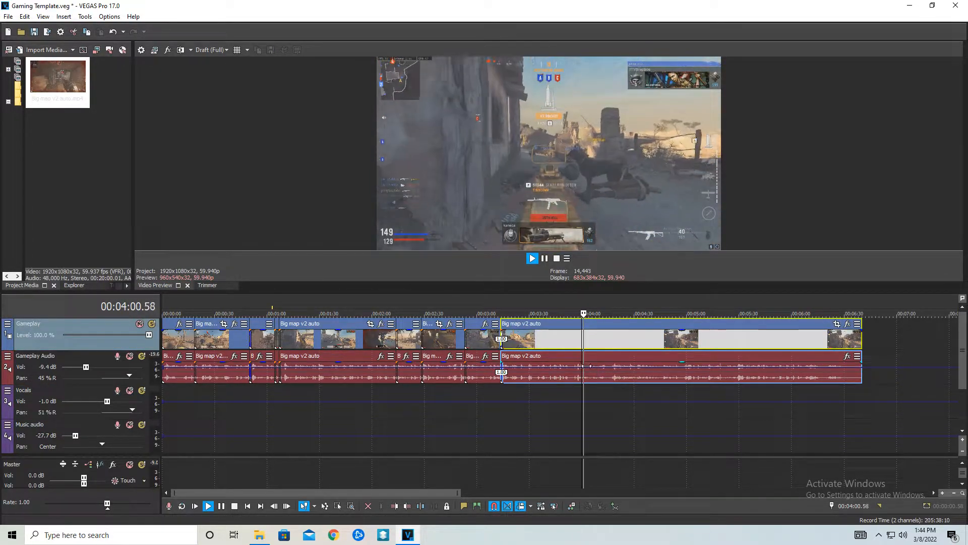
key(space)
key(space)
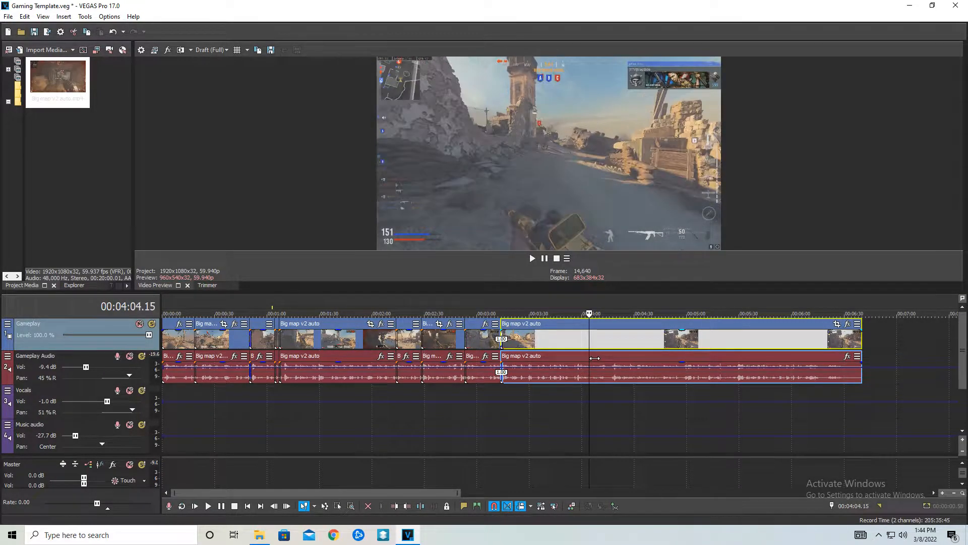
key(s)
Find where the action resumes, split the gameplay there at about 00:05:00 and delete the section back to the previous cut
drag(595, 397, 694, 389)
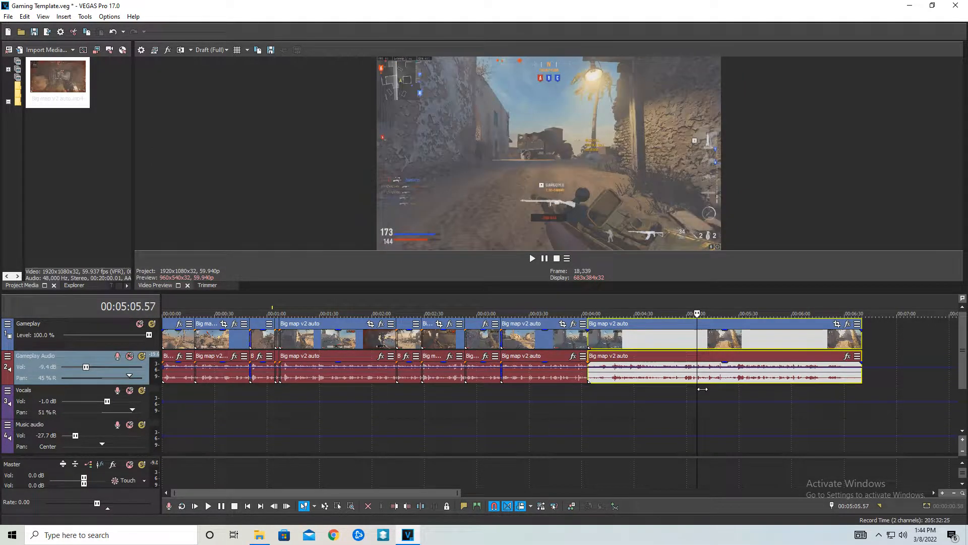
drag(685, 389, 690, 388)
key(space)
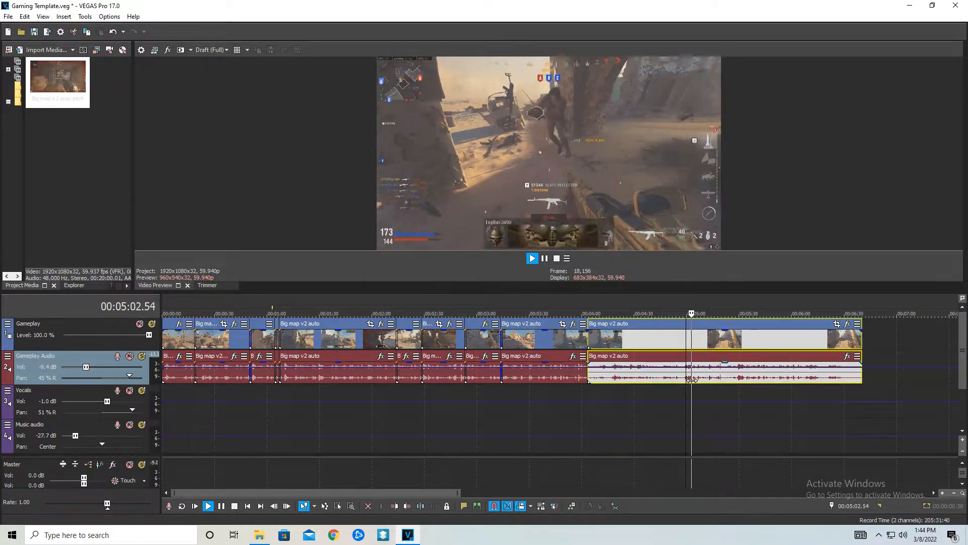
click(685, 346)
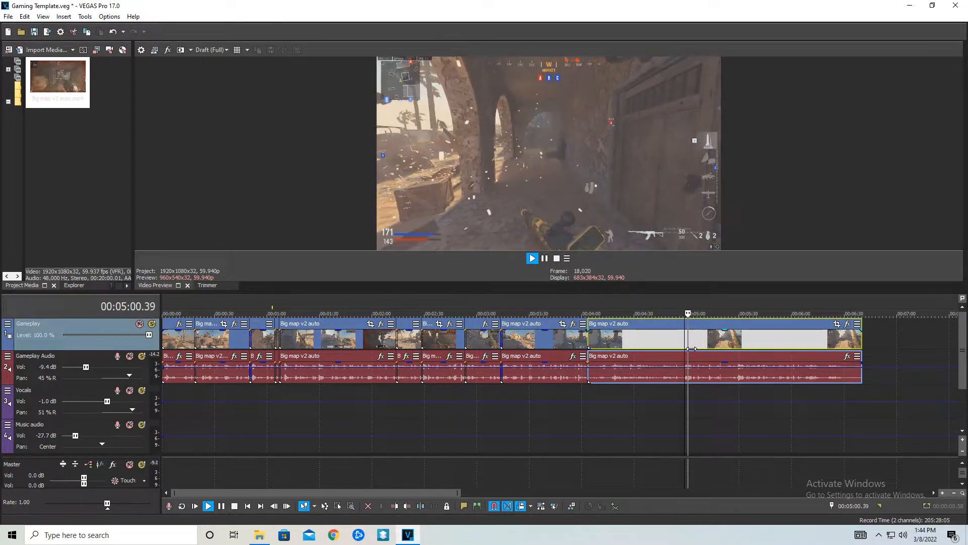
key(space)
key(s)
click(649, 344)
key(Delete)
Slide the tenth gameplay clip over the end of the ninth for a 1.00 crossfade and play back from the transition
drag(621, 344, 603, 342)
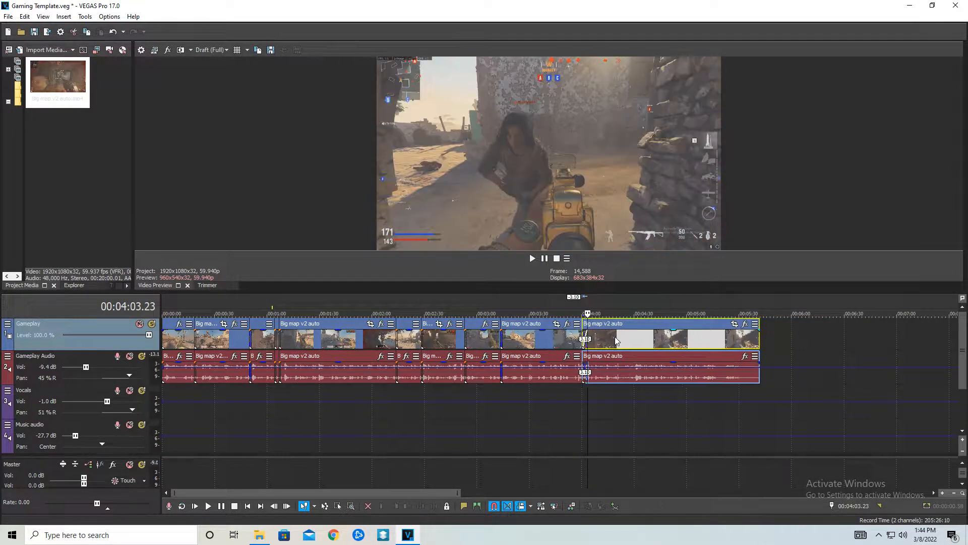
scroll(601, 371, up, 1)
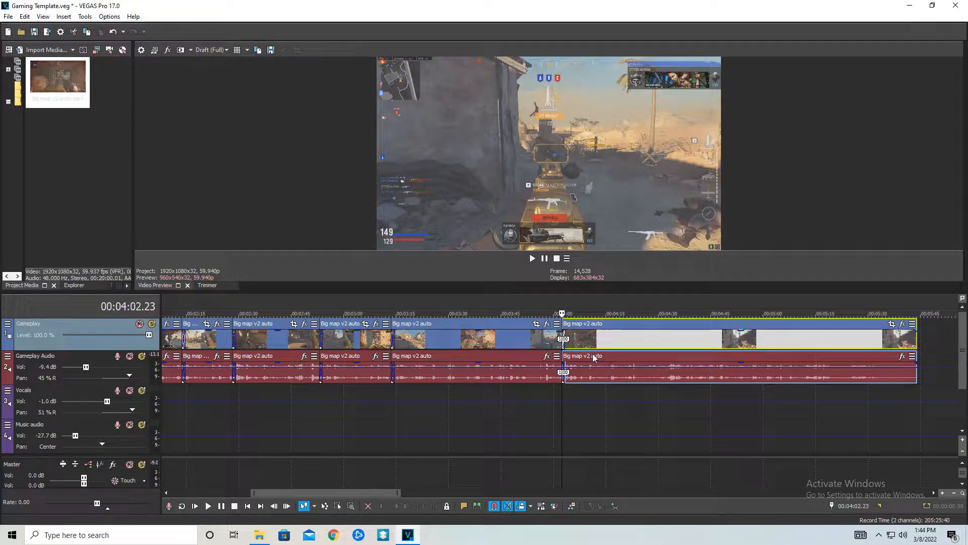
key(space)
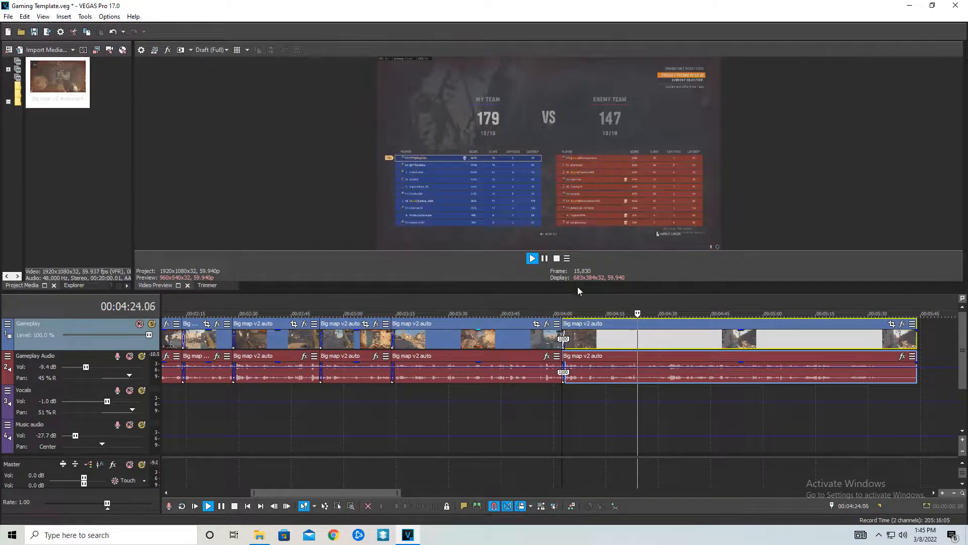
Stop at the next death in the tenth gameplay clip, go back to review it and split at about 00:04:23
click(635, 347)
key(space)
scroll(635, 347, up, 2)
click(549, 343)
key(space)
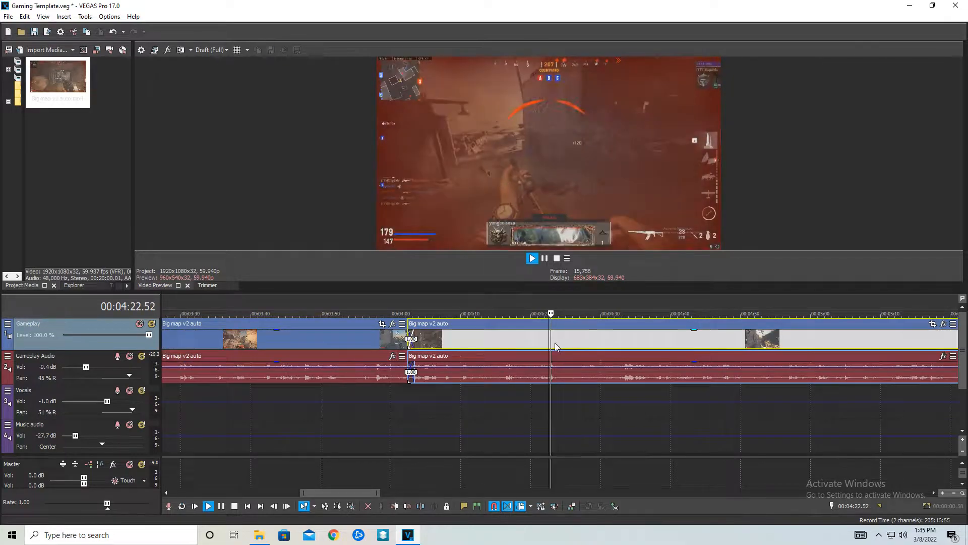
key(Return)
key(s)
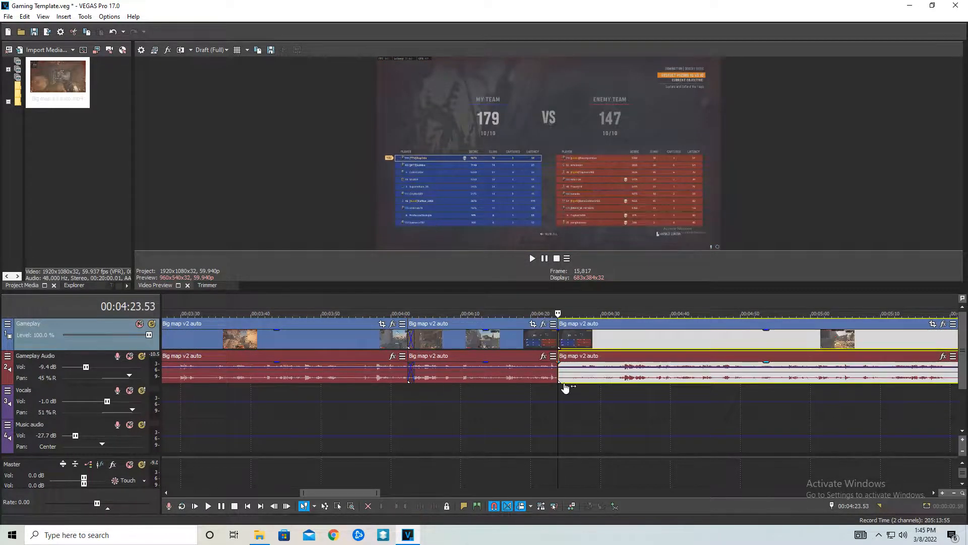
Find where the action resumes after the death, split the gameplay at about 00:04:32 and delete the section back to the previous cut
drag(558, 388, 625, 401)
key(space)
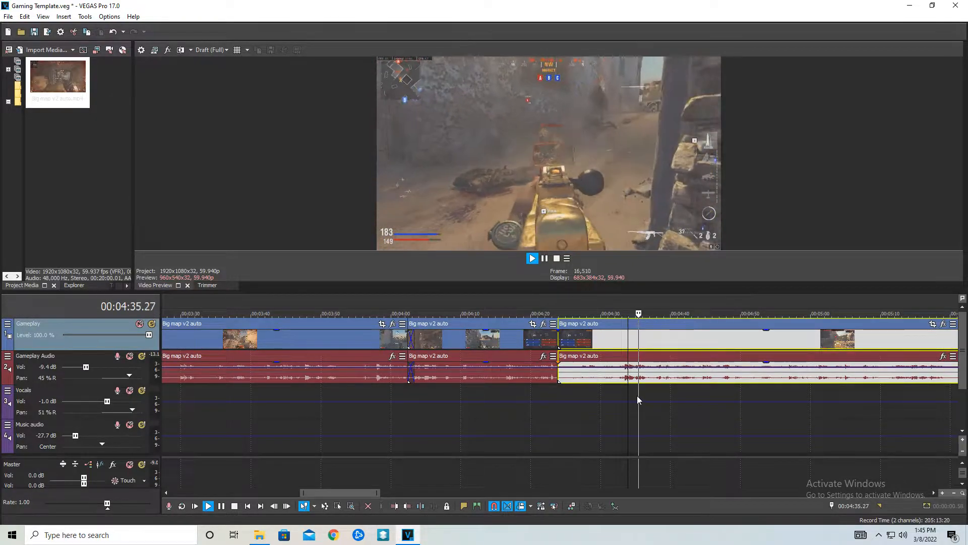
click(625, 360)
key(space)
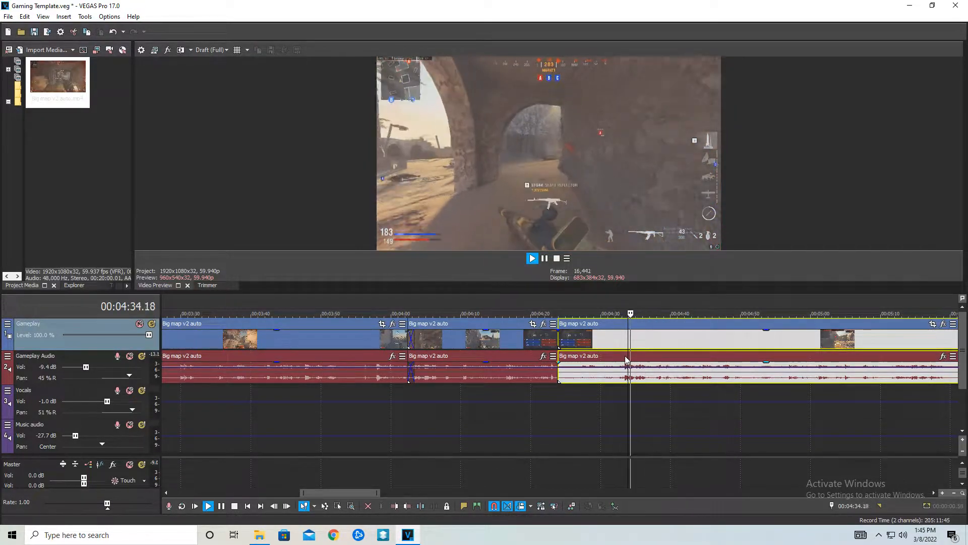
click(624, 343)
key(space)
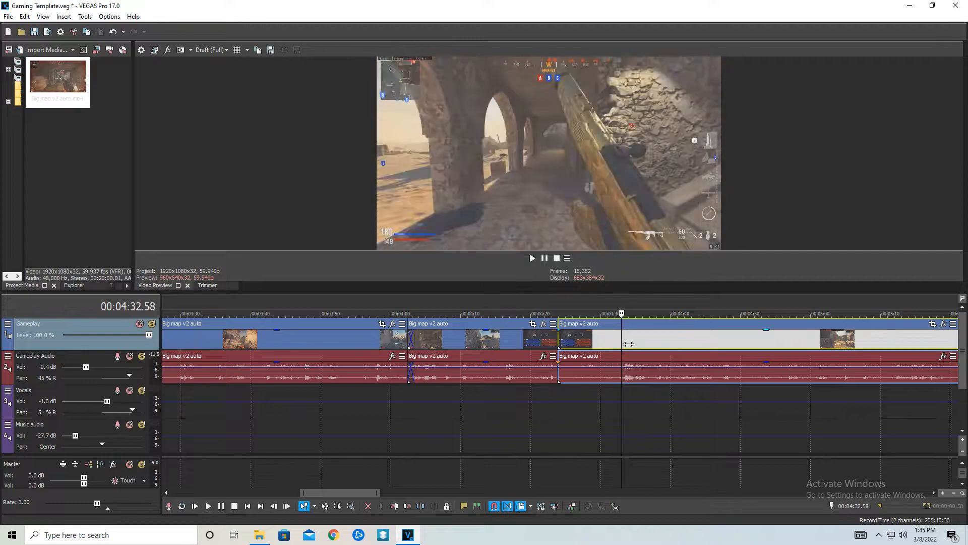
key(s)
click(591, 343)
key(Delete)
Slide the eleventh gameplay clip over the end of the tenth for a 1.00 crossfade and play it through to the match's end
drag(589, 344, 582, 344)
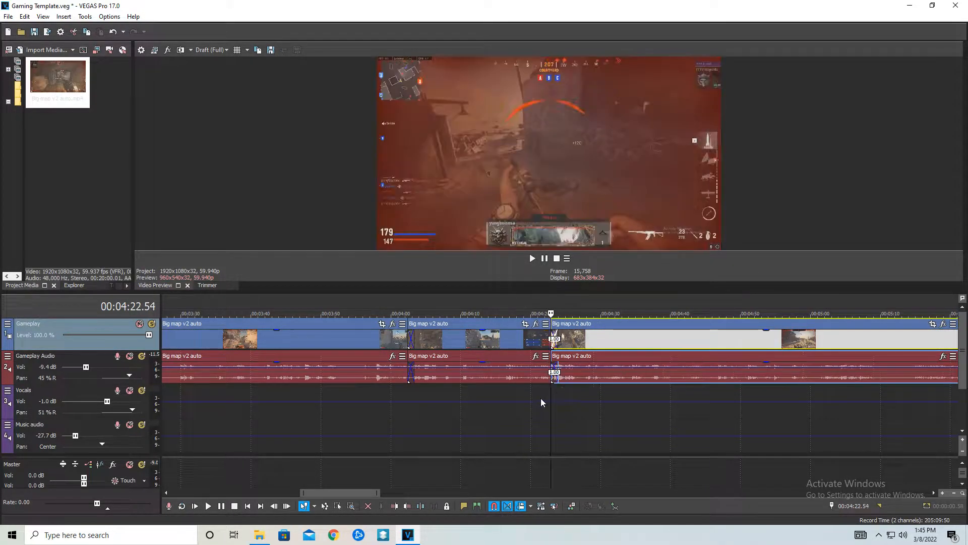
click(542, 398)
key(space)
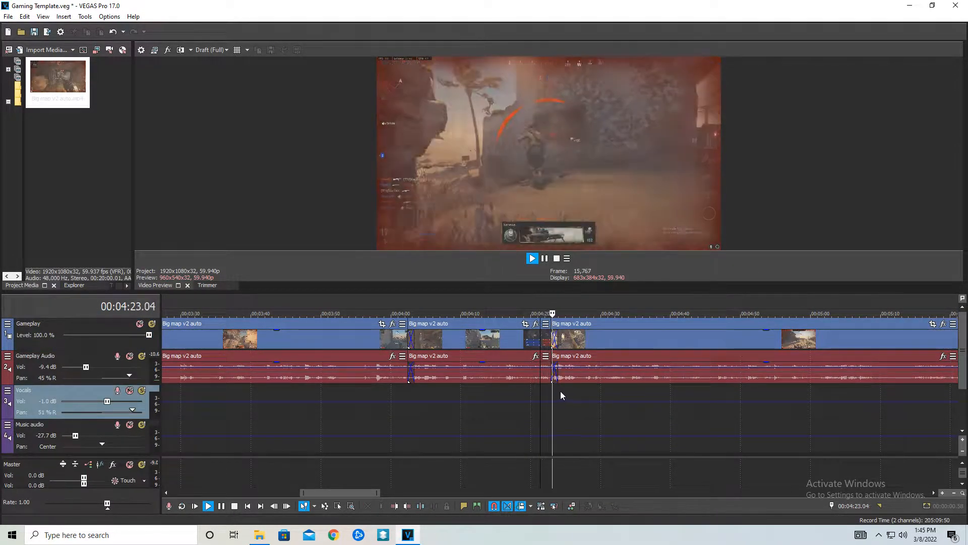
scroll(569, 385, up, 1)
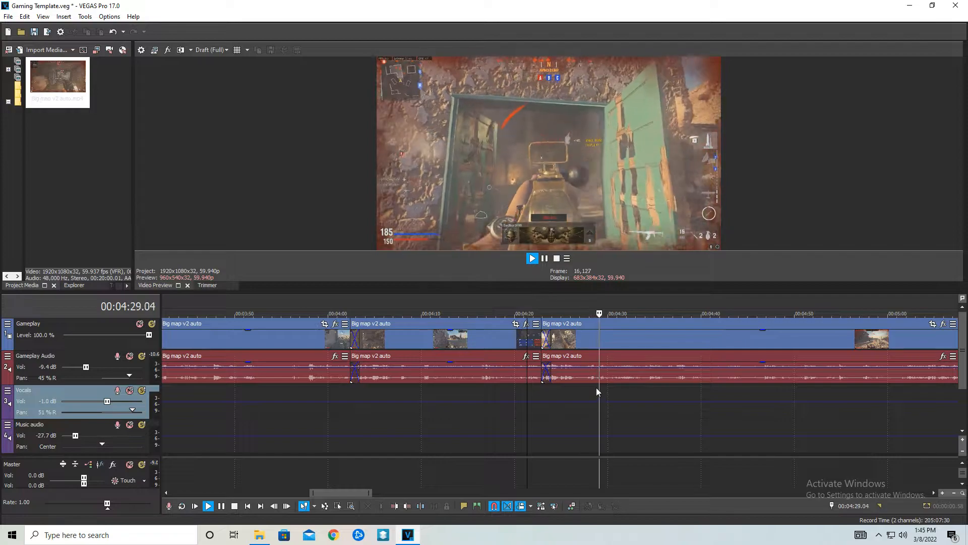
scroll(635, 374, up, 2)
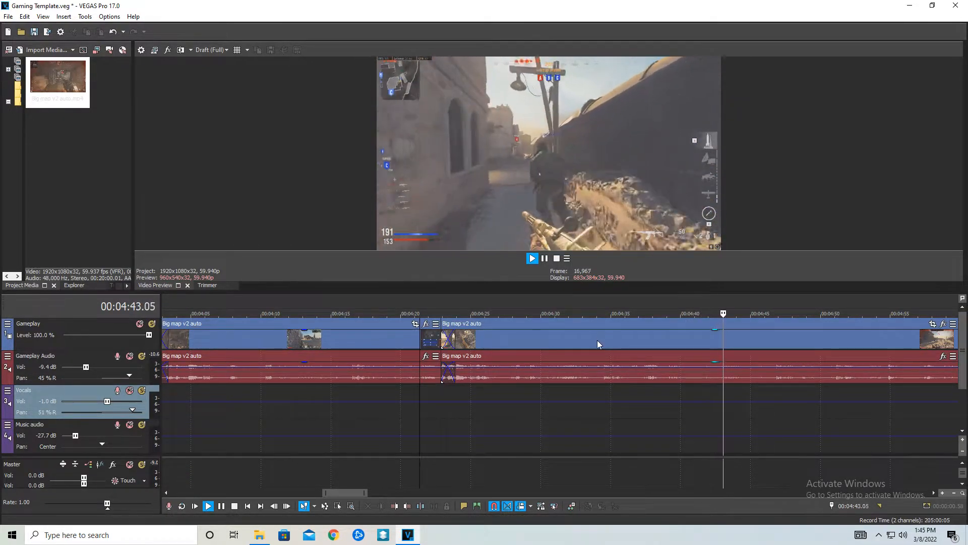
scroll(595, 337, down, 6)
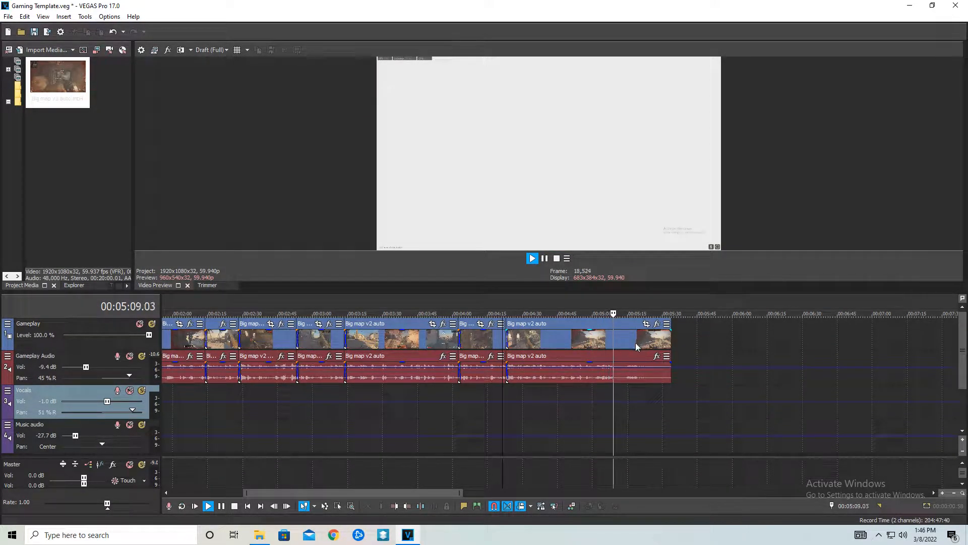
Lower the gameplay audio's volume envelope to about -9.5 dB and add points near the end to raise the volume over the closing section
drag(468, 371, 477, 383)
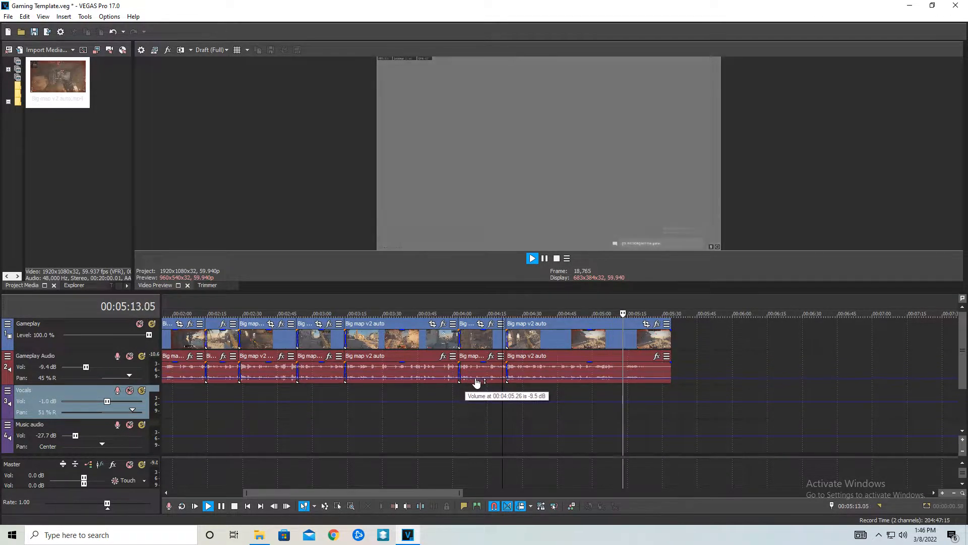
double_click(614, 379)
double_click(619, 378)
double_click(671, 378)
double_click(667, 378)
drag(654, 378, 655, 366)
scroll(398, 382, down, 5)
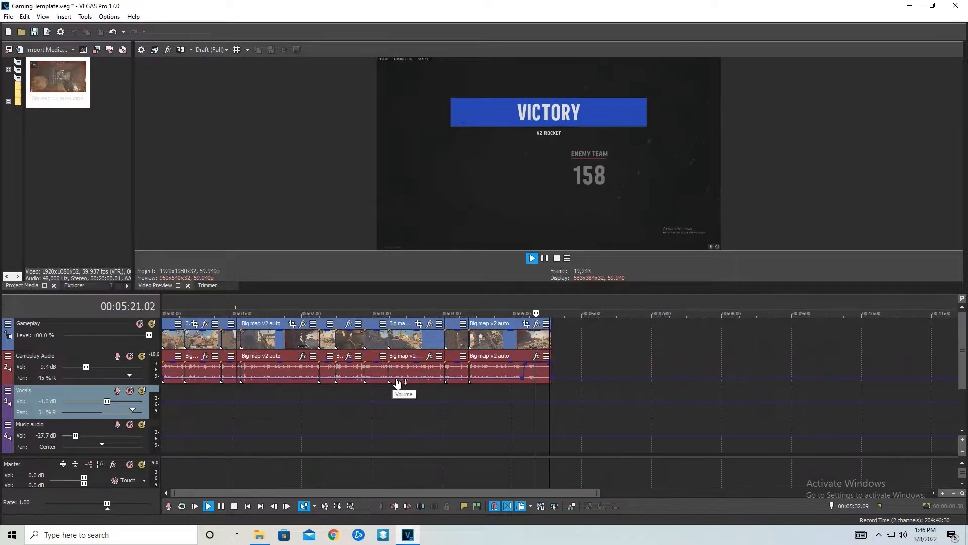
Enlarge the preview temporarily and examine the victory screen and final scoreboard at the end of the last clip
click(225, 346)
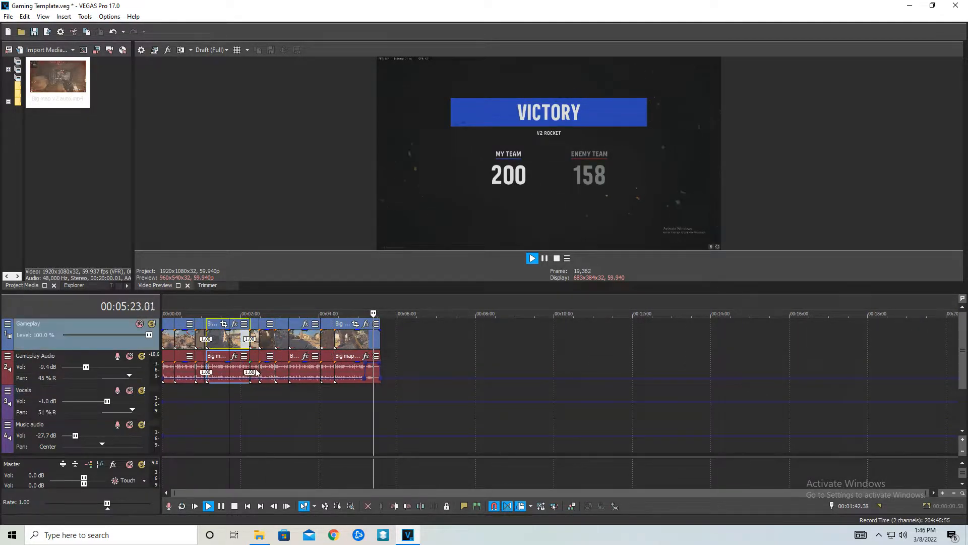
scroll(297, 374, up, 4)
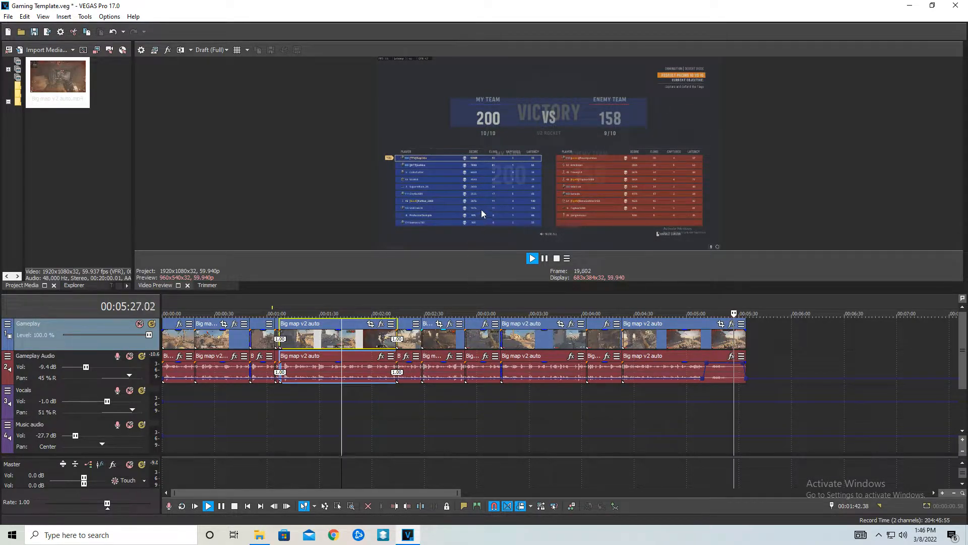
drag(525, 295, 538, 381)
click(708, 411)
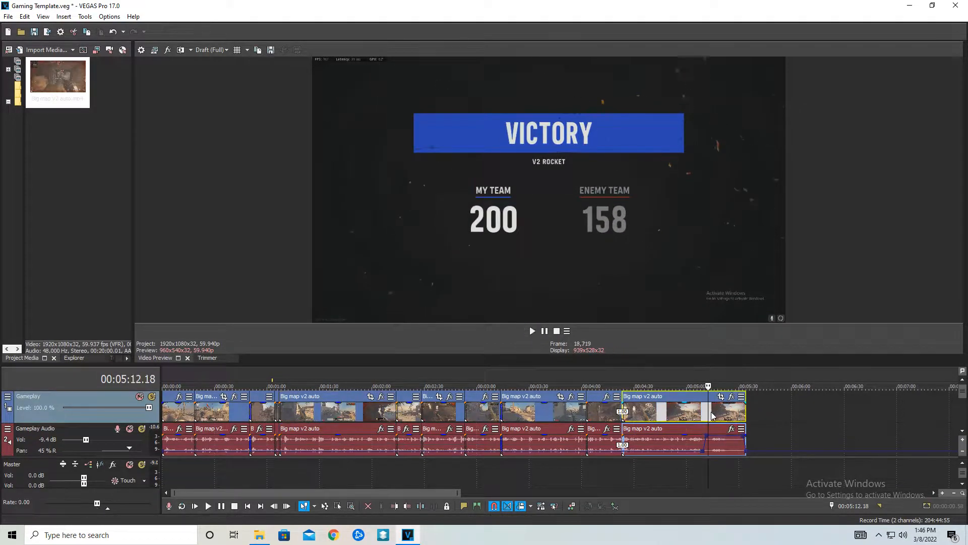
click(721, 411)
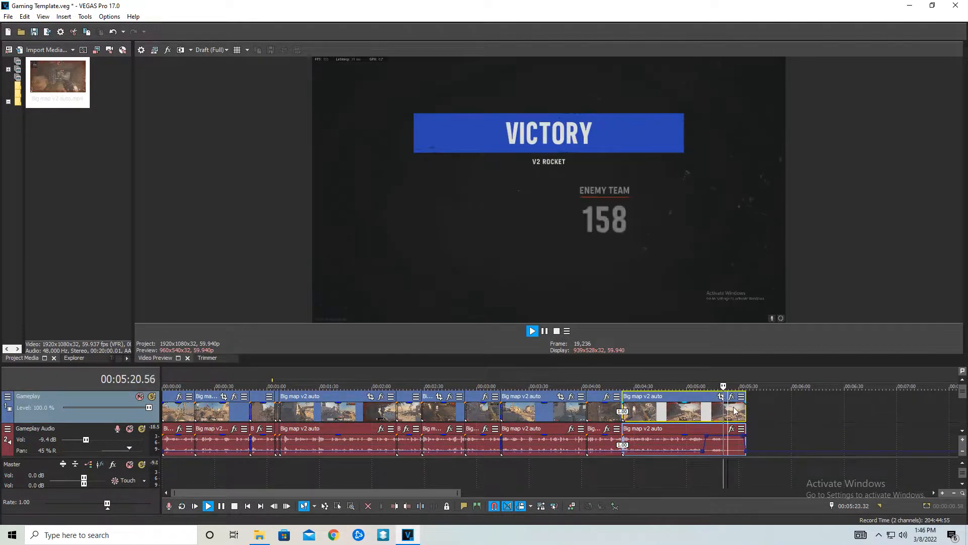
click(734, 411)
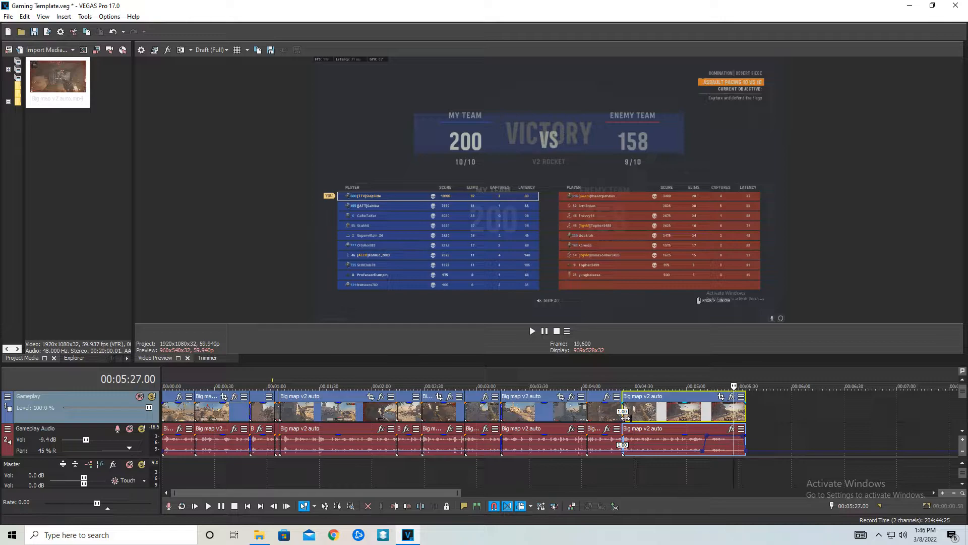
scroll(692, 407, down, 3)
drag(636, 369, 608, 289)
Insert a new video track above the gameplay track
right_click(129, 450)
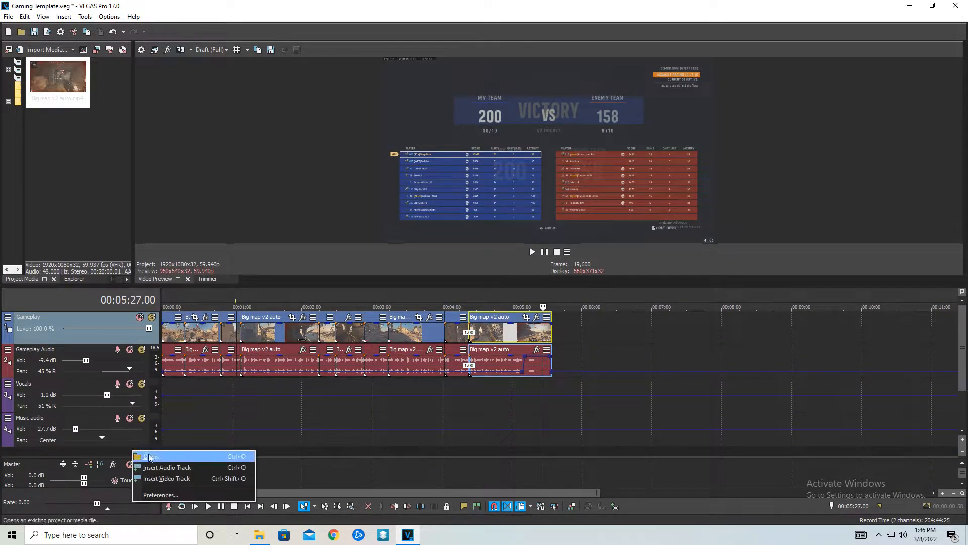
click(168, 475)
click(269, 321)
scroll(269, 321, up, 2)
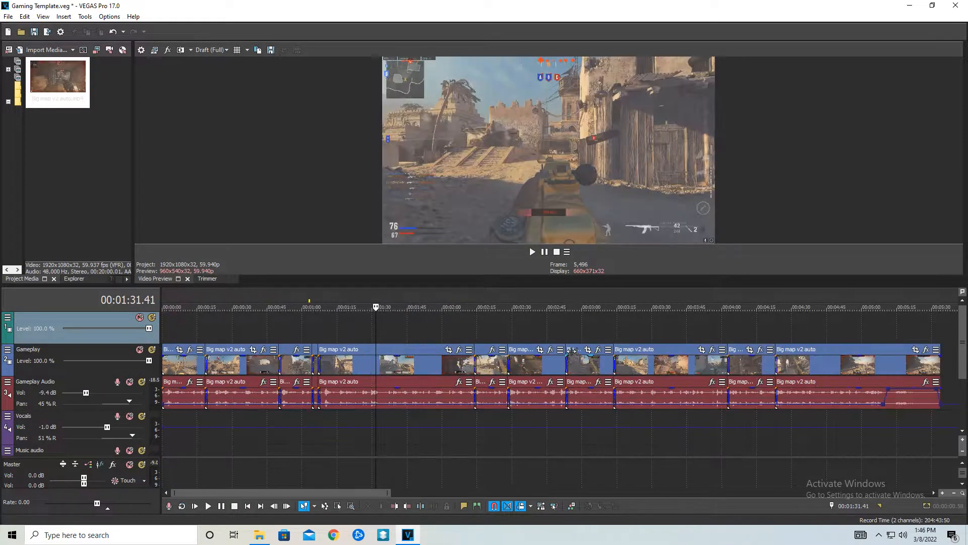
Find the kill near the end of the ninth gameplay clip and split the clip there at about 00:04:00.56
click(655, 329)
drag(657, 333, 716, 343)
scroll(678, 373, up, 2)
click(526, 365)
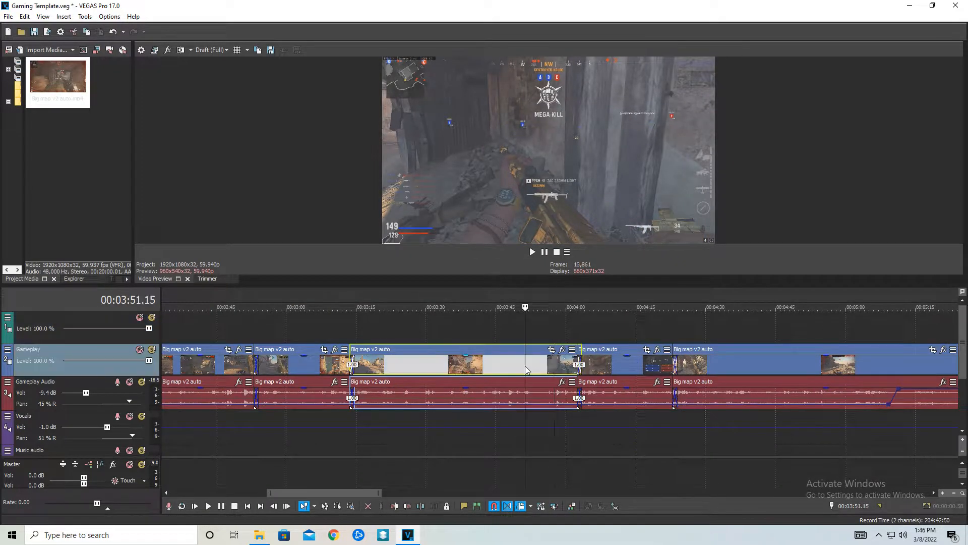
drag(528, 367, 575, 369)
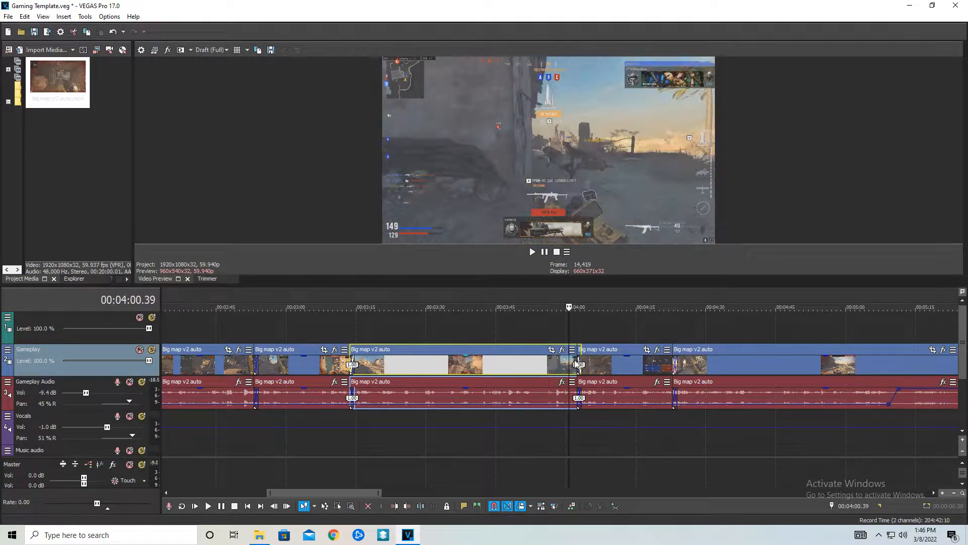
scroll(571, 373, up, 3)
click(559, 365)
key(s)
Copy the short section after the split onto the new video track at the same position and mute its duplicated audio track
click(577, 367)
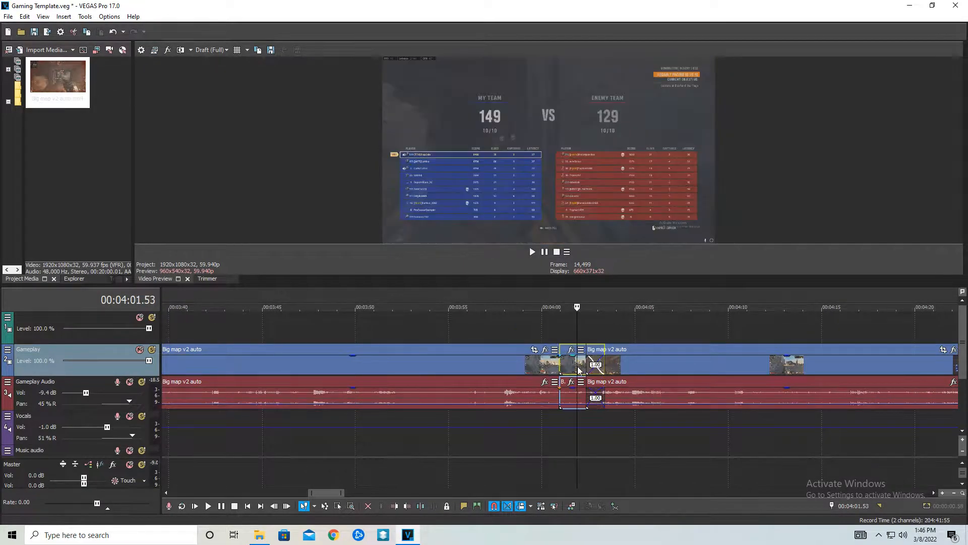
click(562, 318)
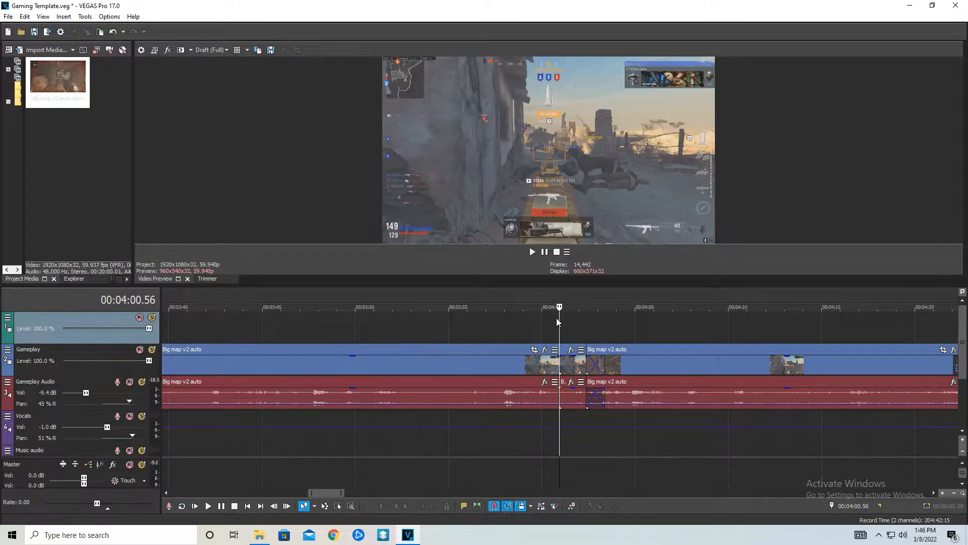
key(ctrl+v)
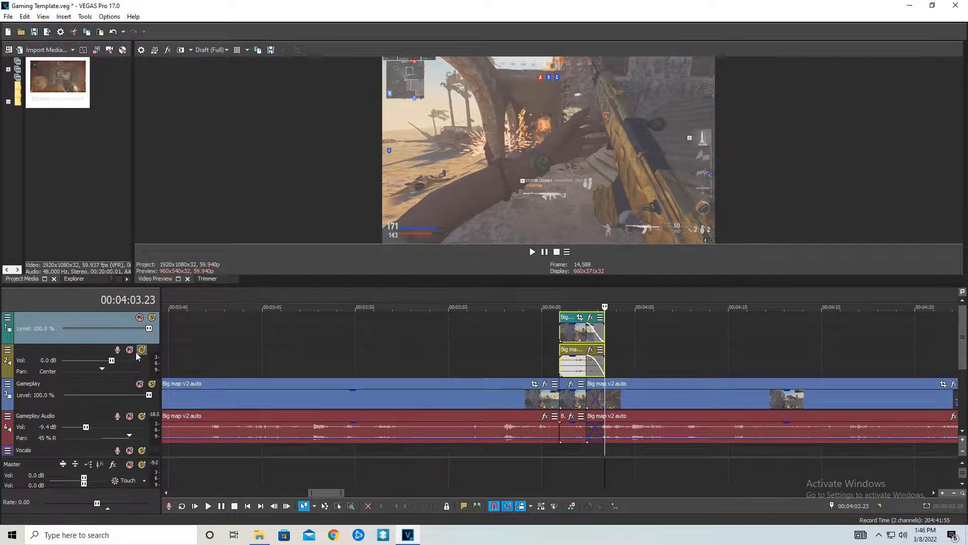
click(131, 349)
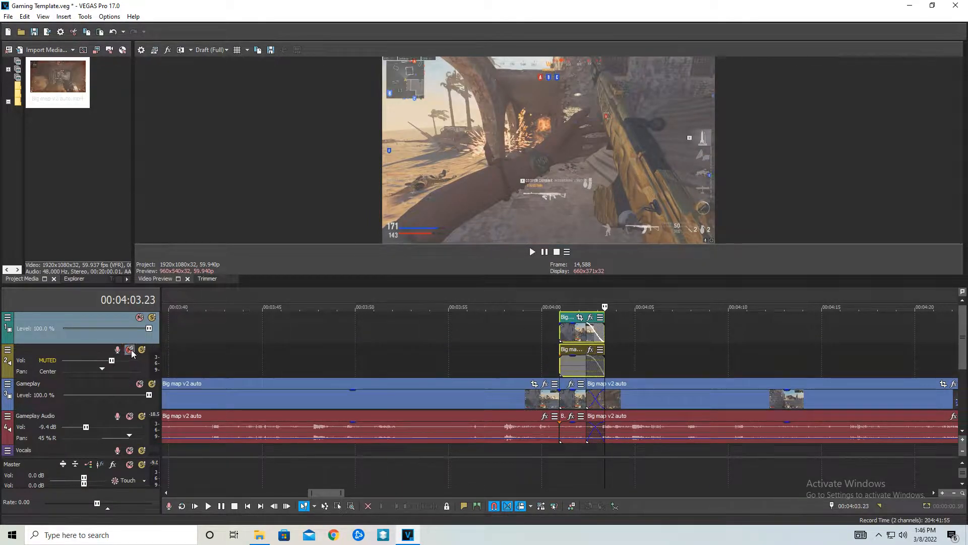
Crop the overlay copy to the kill medals in the upper middle of the picture, about 575 by 324 centred at 952, 281
click(580, 319)
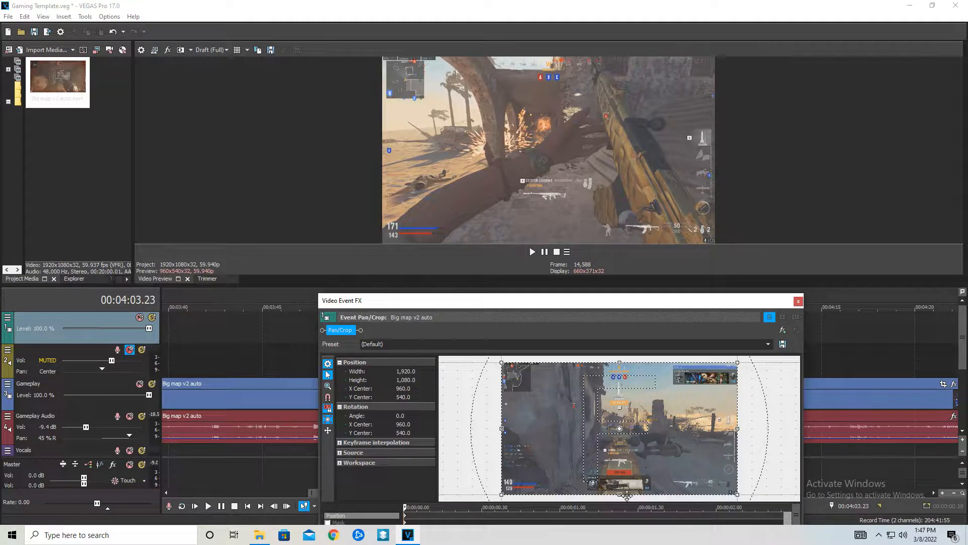
drag(623, 479, 634, 411)
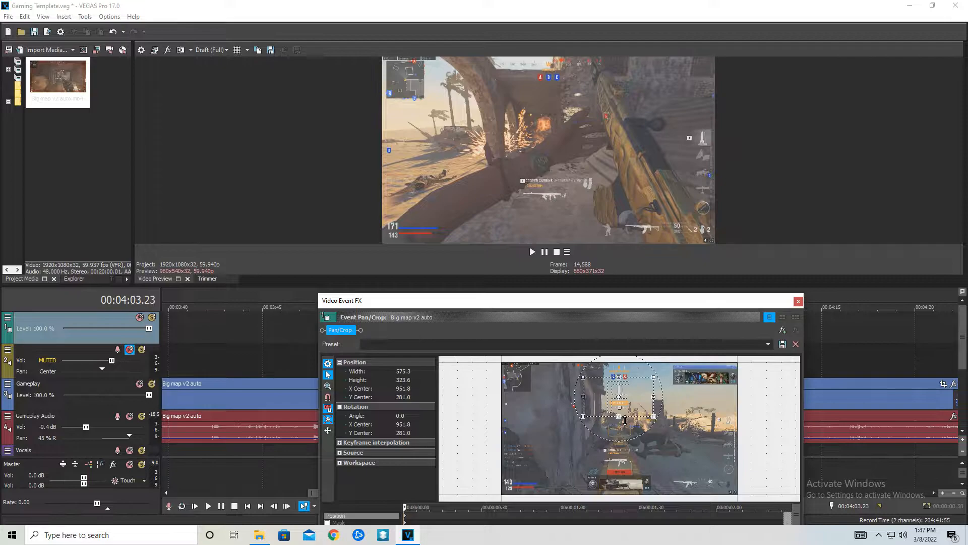
click(798, 301)
Play back the zoomed overlay, shorten its video fade-out to 00:00:00.39 and play the section again from about 00:03:59
drag(532, 350, 534, 351)
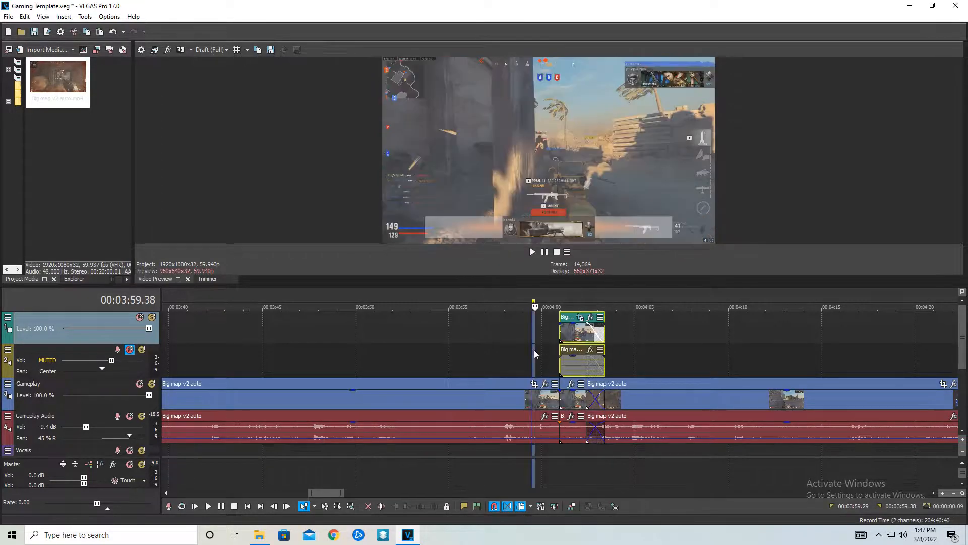
key(space)
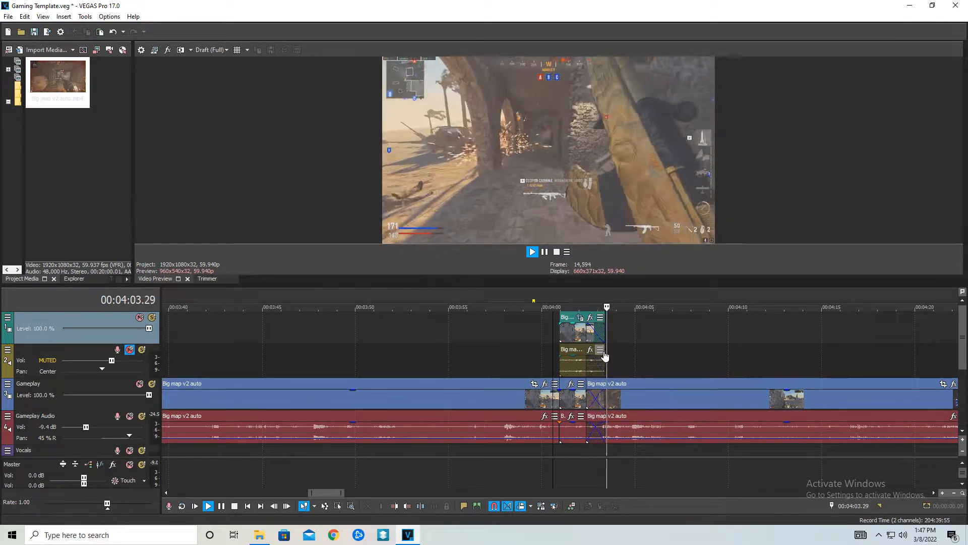
click(599, 331)
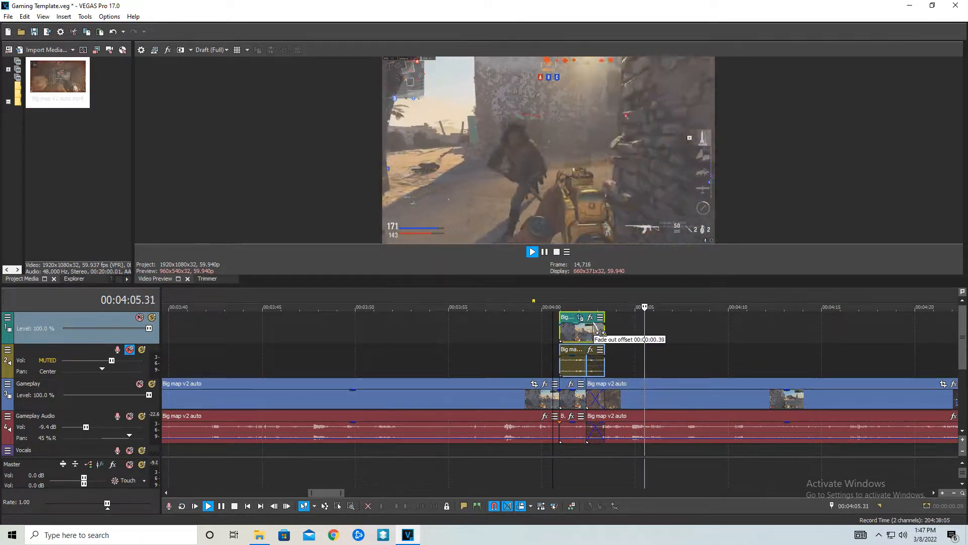
click(535, 352)
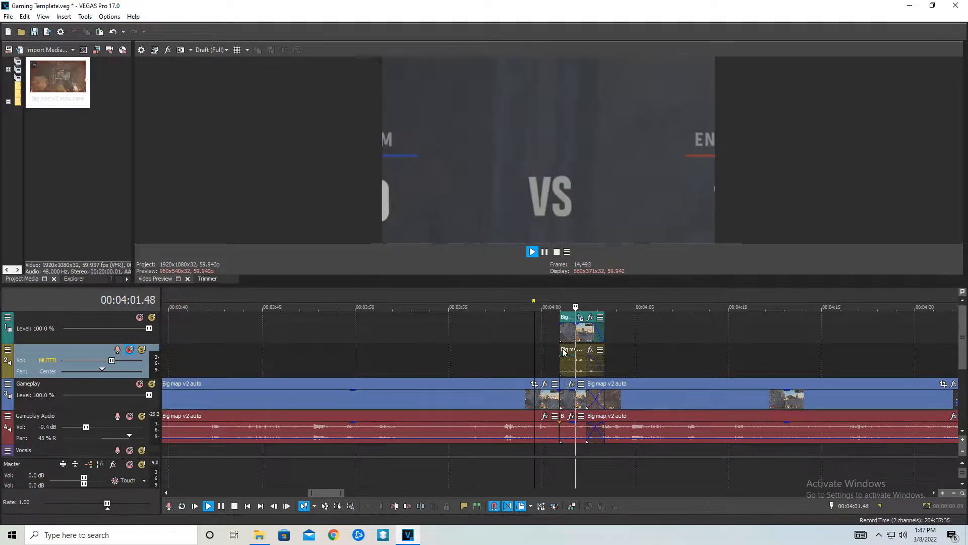
Find the final scoreboard near the end of the last gameplay clip and split the clip there at about 00:05:27
scroll(566, 352, down, 10)
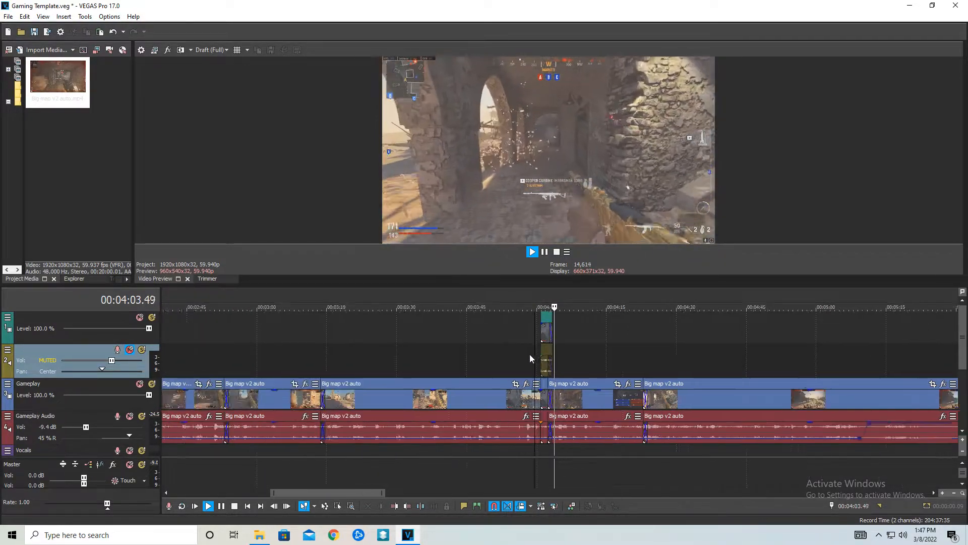
click(688, 341)
scroll(691, 344, up, 6)
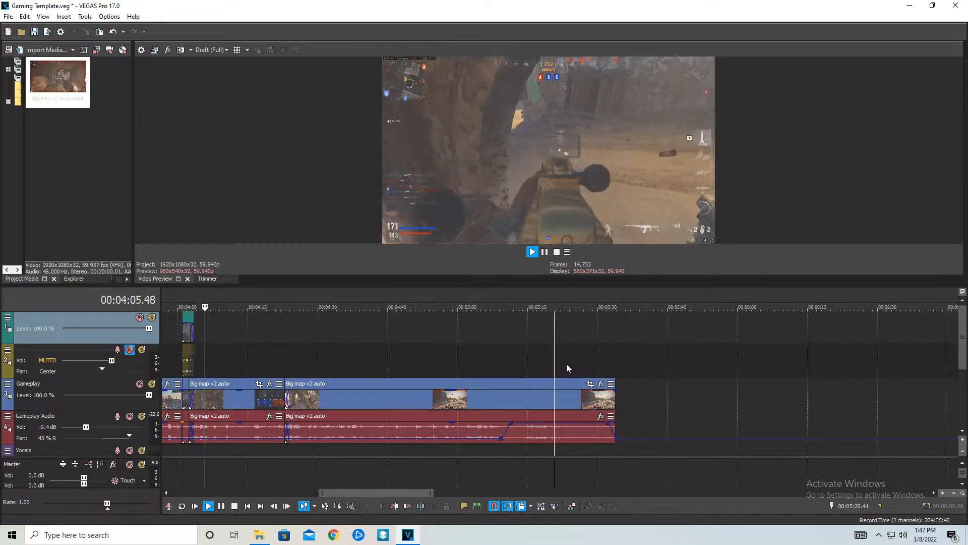
click(586, 351)
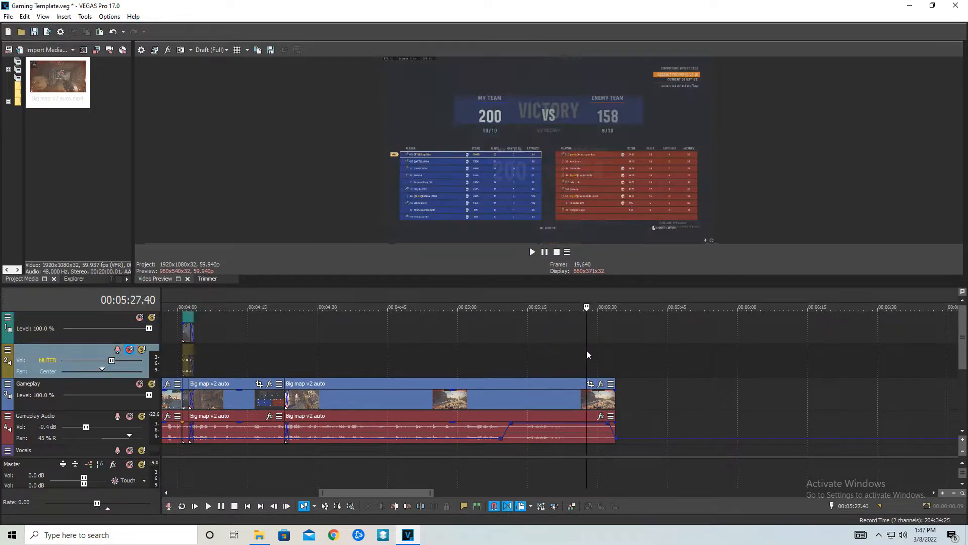
click(588, 402)
key(s)
Copy the final scoreboard section onto the top video track, aligned with the split at about 00:05:27
click(596, 403)
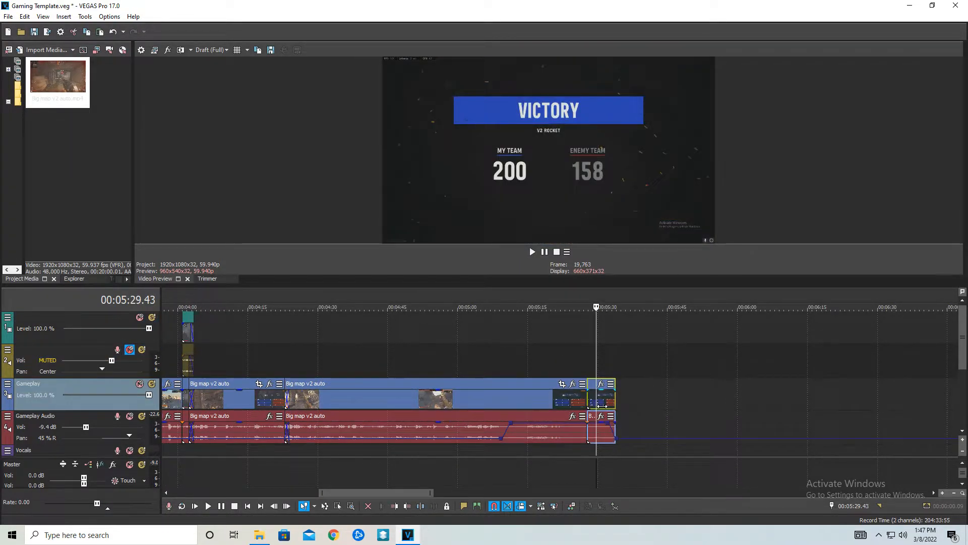
click(589, 324)
key(ctrl+v)
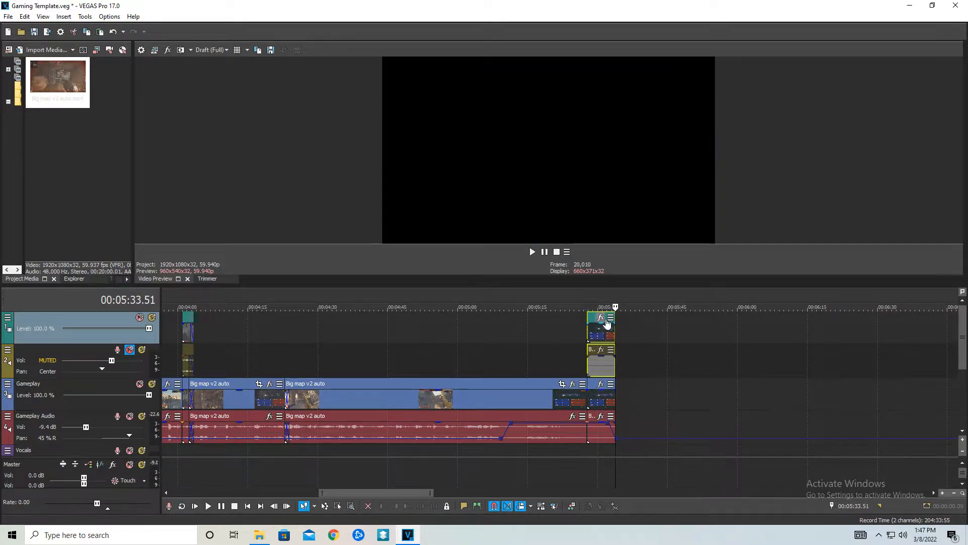
click(606, 322)
scroll(606, 343, up, 3)
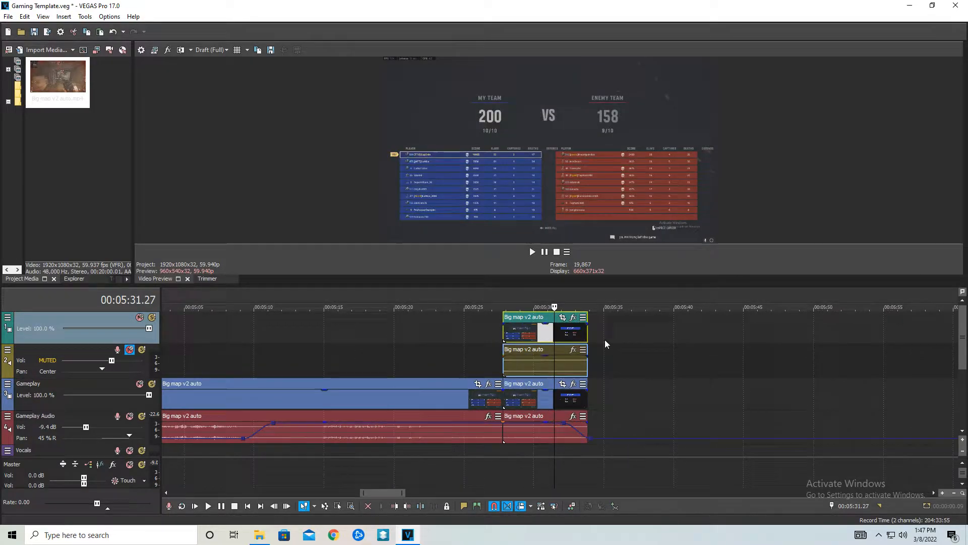
Crop the scoreboard overlay to the blue team table, about 846 by 476 centred at 507, 730, and play back its start
click(563, 319)
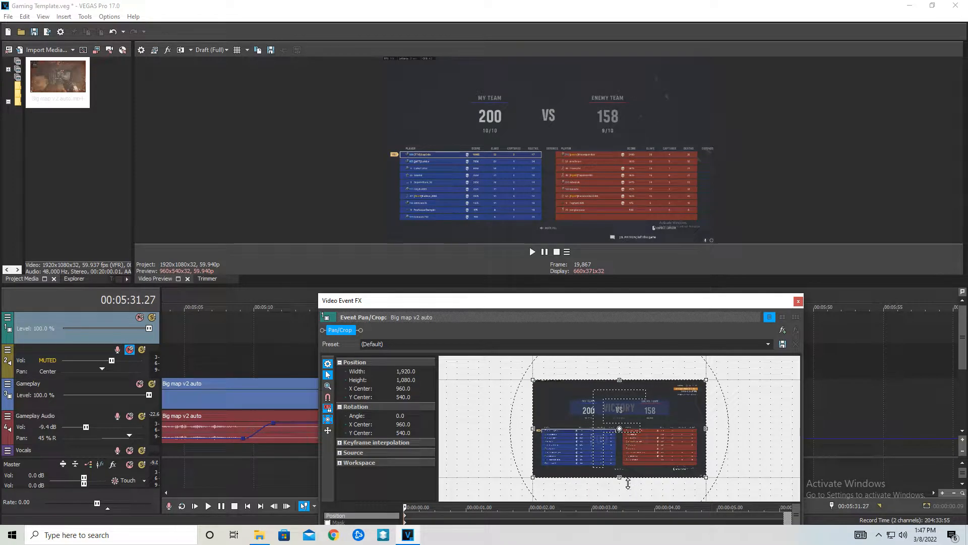
drag(628, 483, 599, 465)
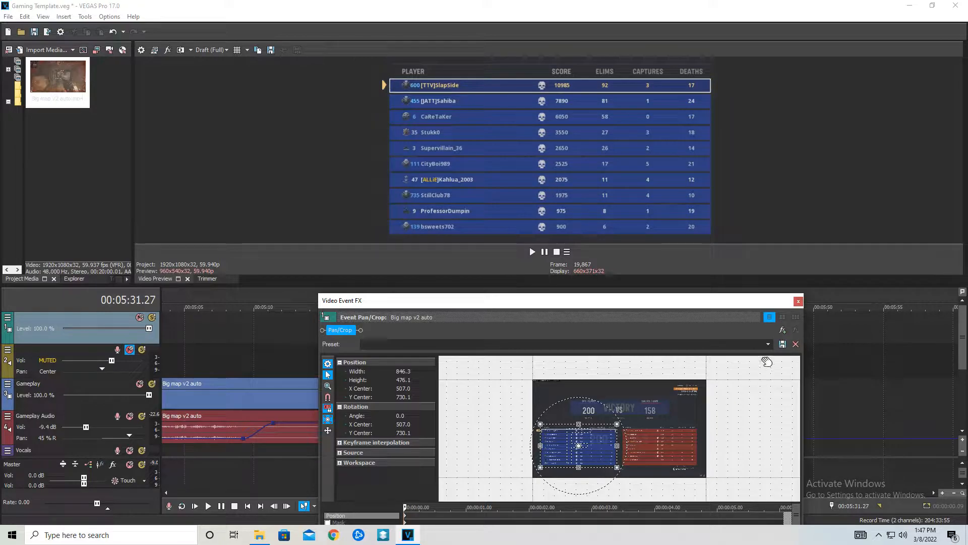
click(798, 301)
click(477, 358)
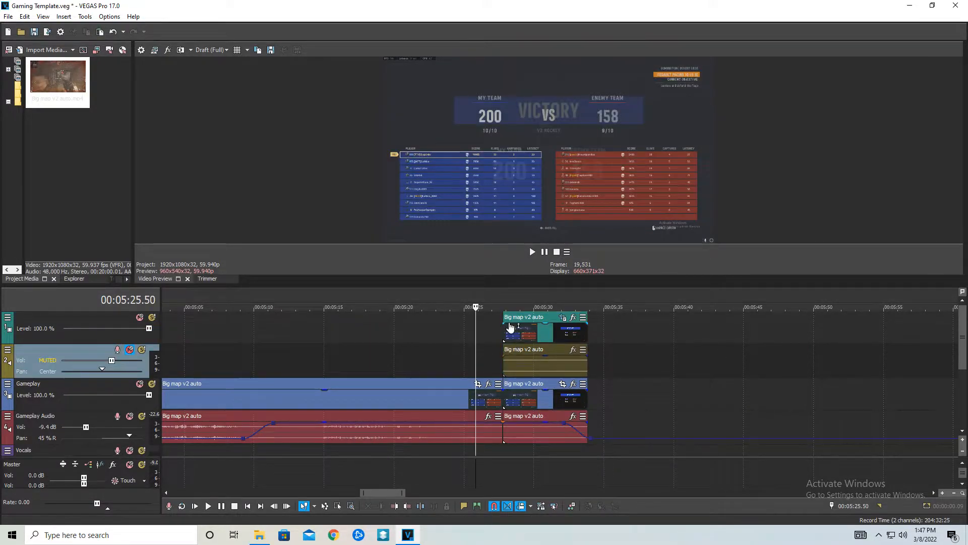
click(487, 325)
key(space)
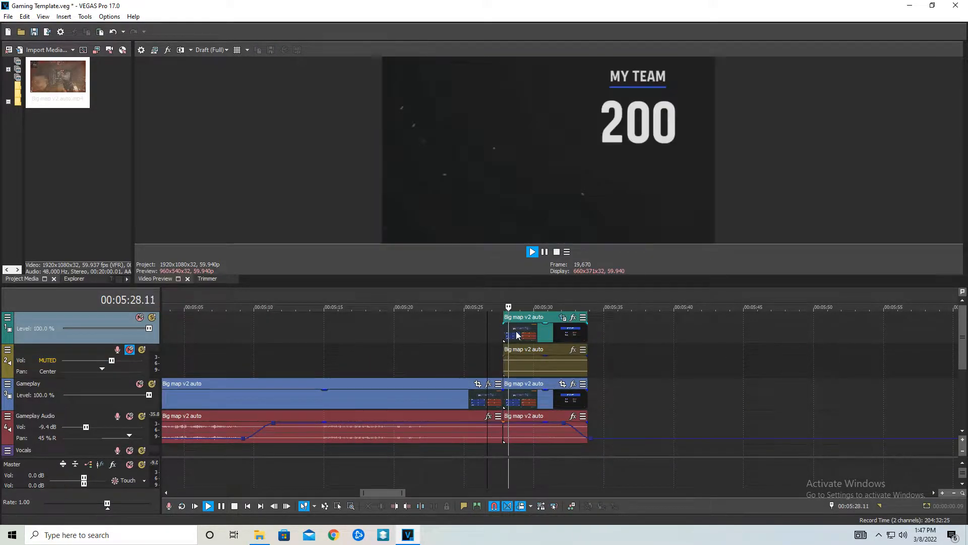
key(space)
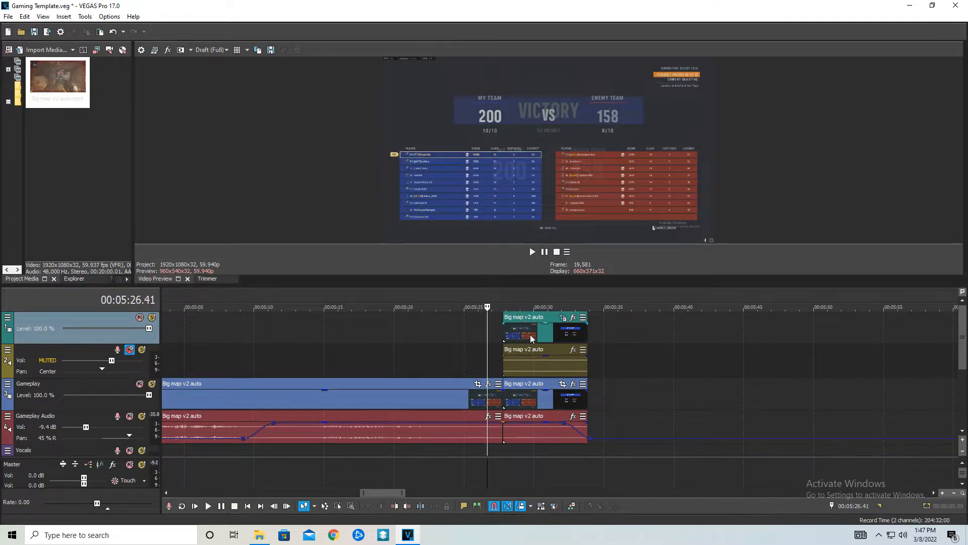
Find the stretch of the overlay that shows the blue team table and cut off the rest after about 00:05:30
click(539, 336)
click(521, 336)
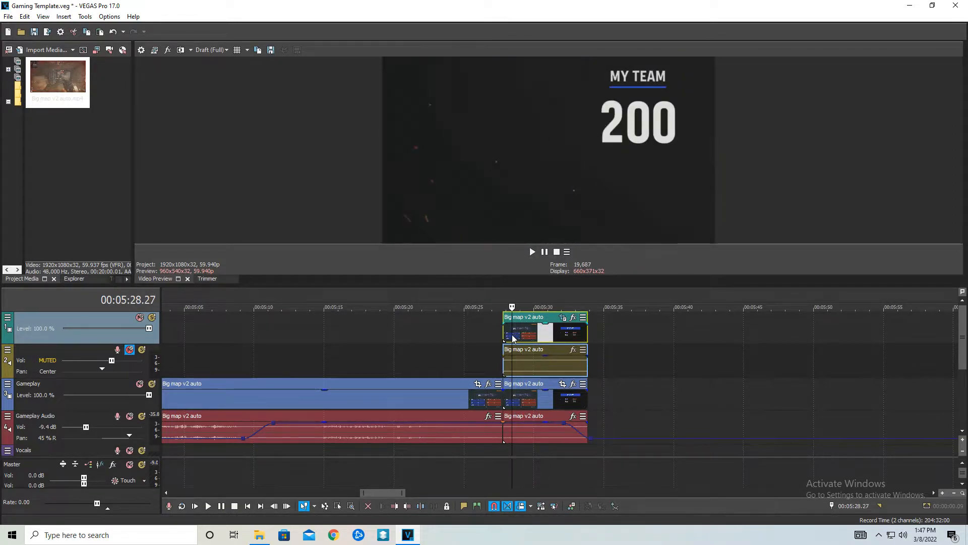
click(554, 338)
click(532, 337)
key(Return)
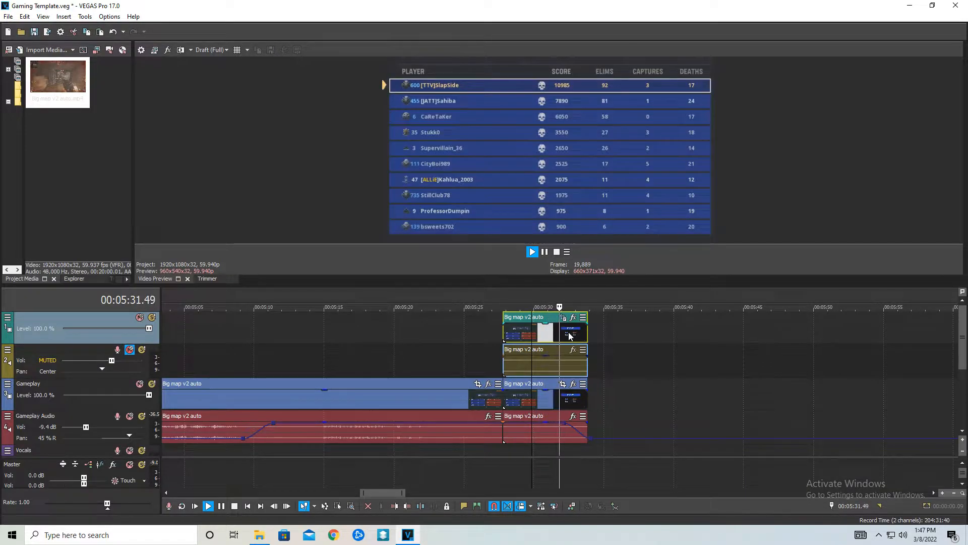
key(space)
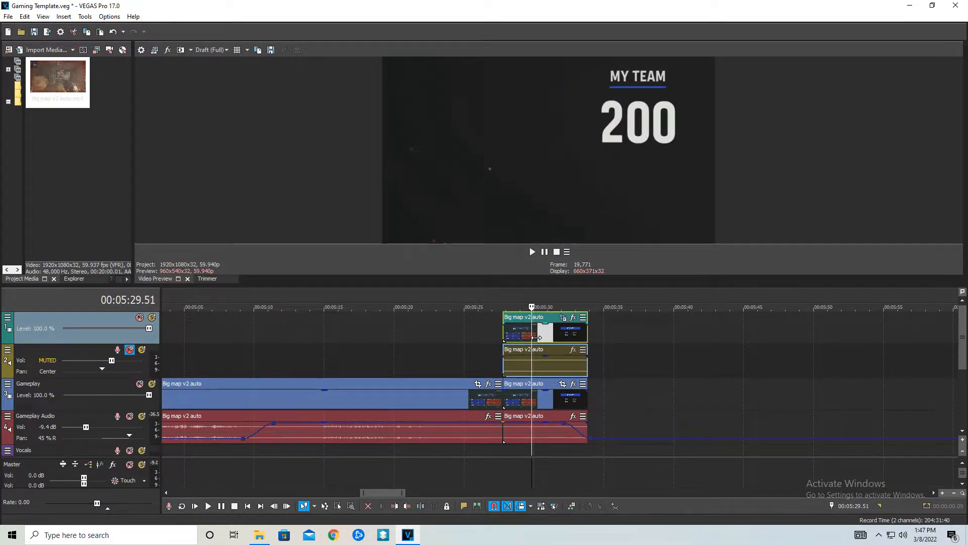
click(507, 344)
key(space)
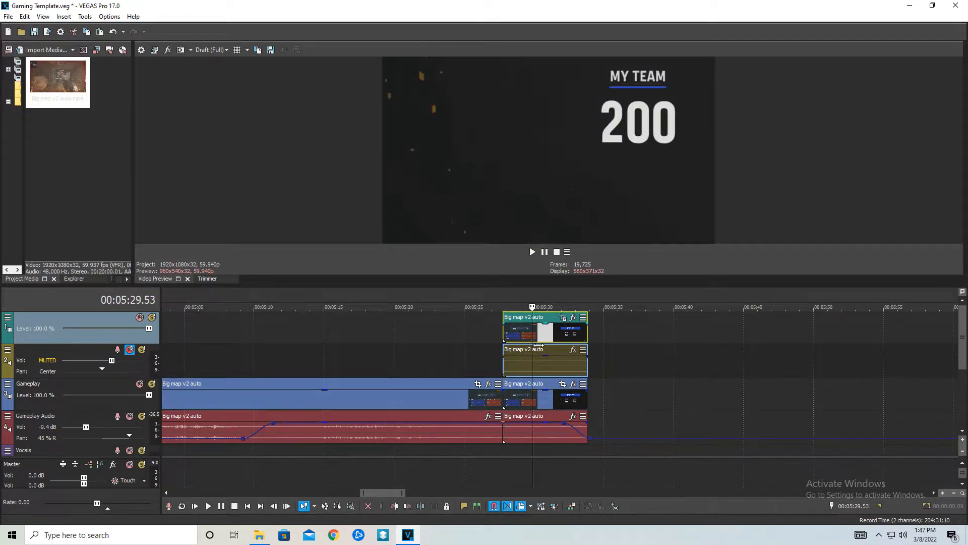
click(553, 348)
key(s)
click(535, 337)
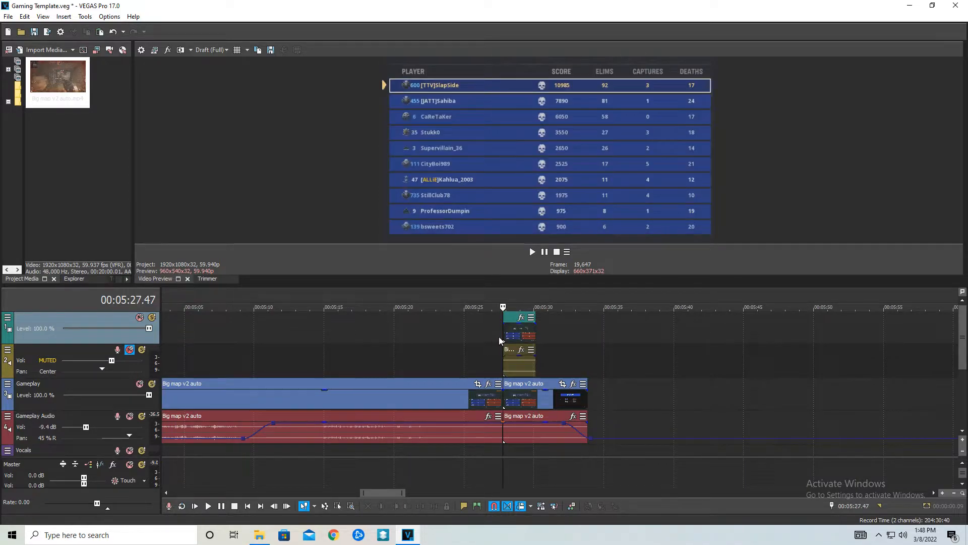
Slow the trimmed overlay to 43.4% by stretching its end to about 00:05:33, and play it back
drag(536, 340, 584, 341)
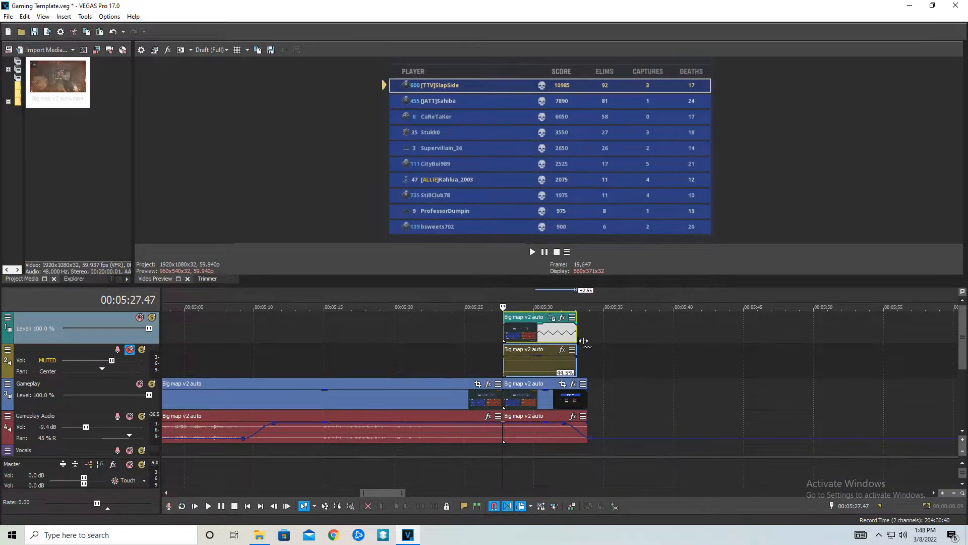
key(space)
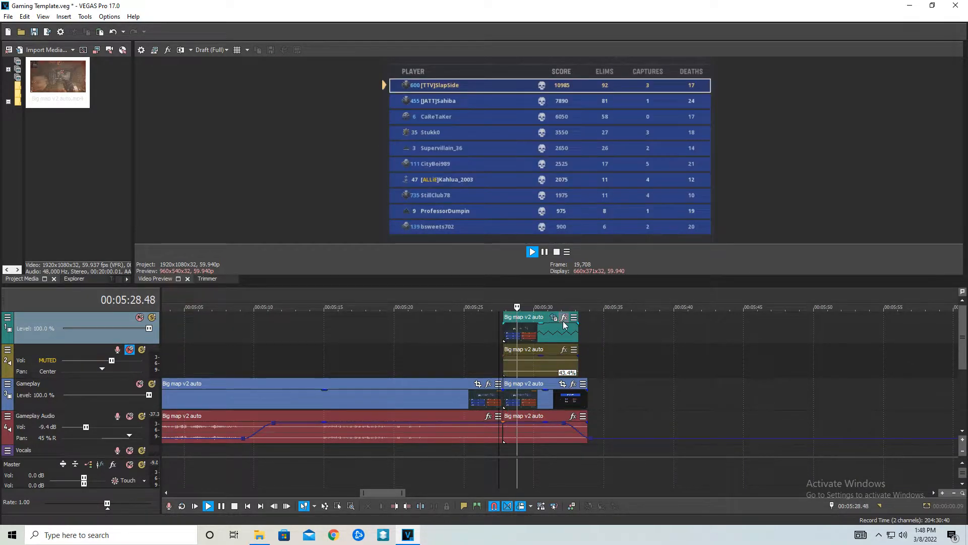
scroll(577, 344, down, 2)
scroll(577, 344, down, 2)
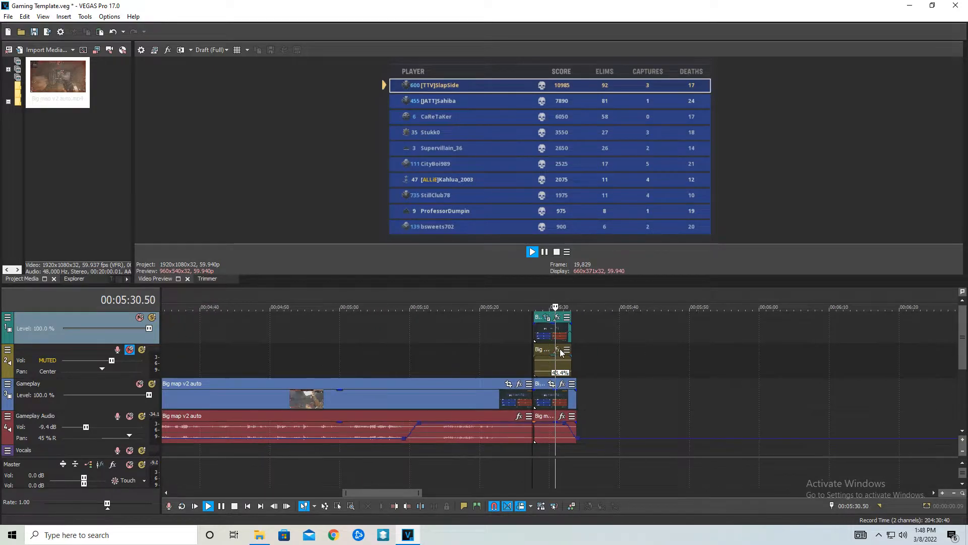
Add a video fade-out to the end of the overlay and one of 00:00:00.40 to the last gameplay clip
drag(571, 324, 557, 324)
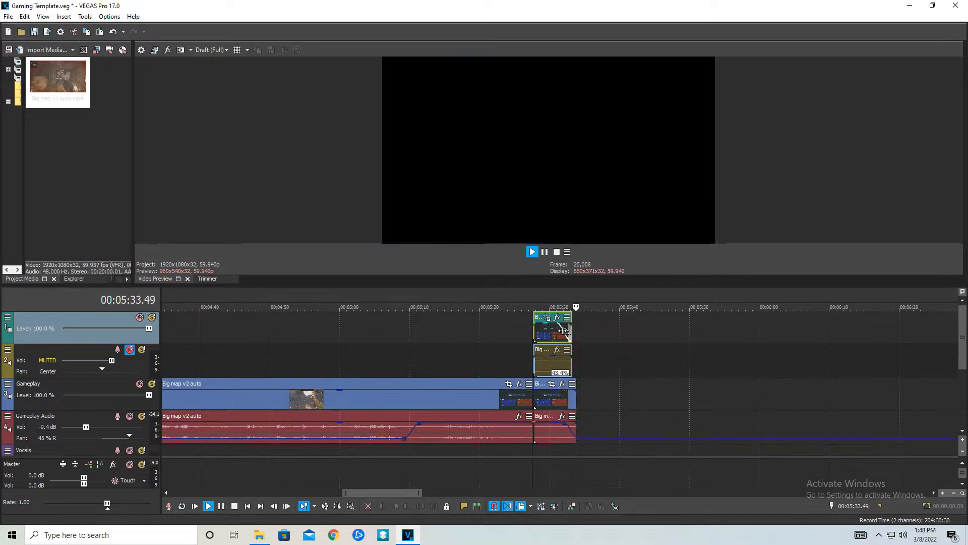
click(570, 397)
key(space)
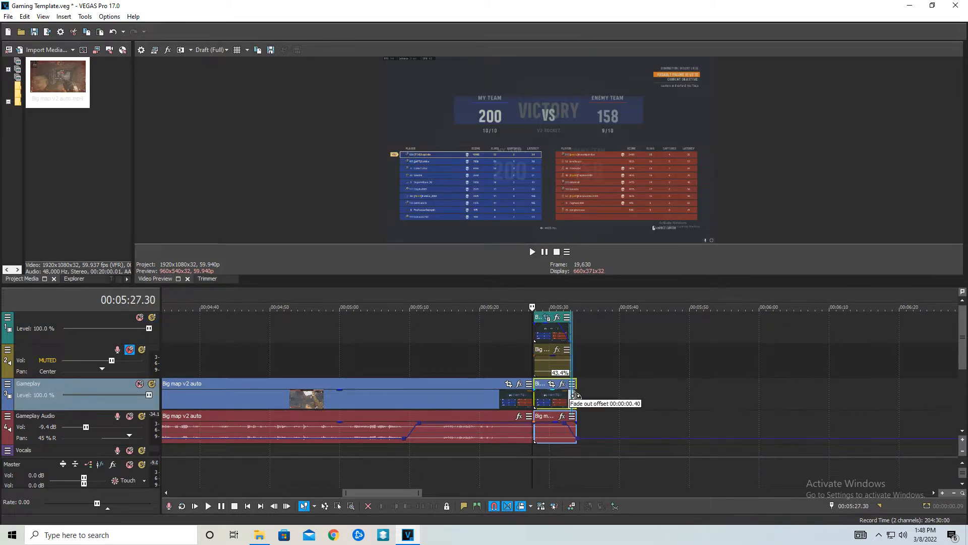
Show the whole edited timeline with the cursor at about 00:03:14, and give the track area more height
scroll(571, 399, down, 3)
scroll(571, 399, down, 5)
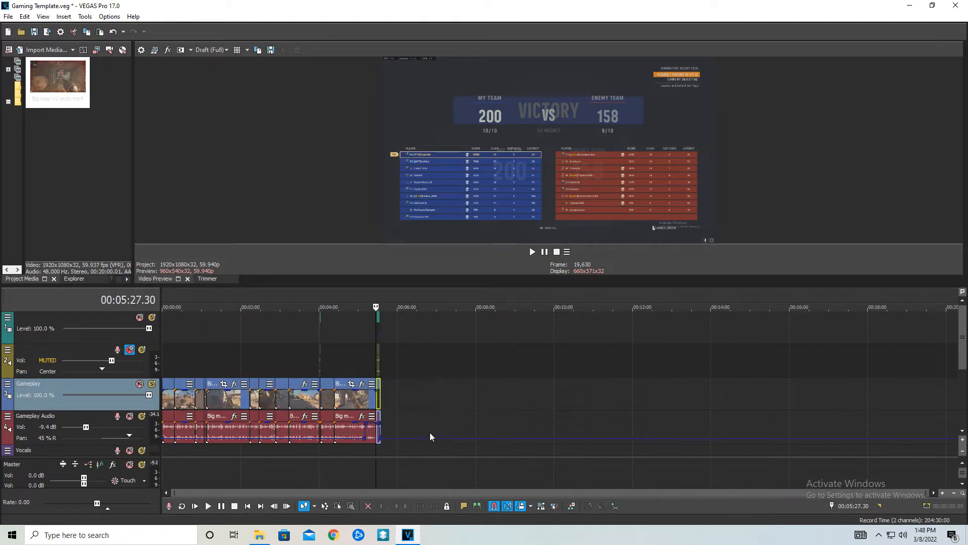
click(295, 364)
scroll(566, 378, up, 4)
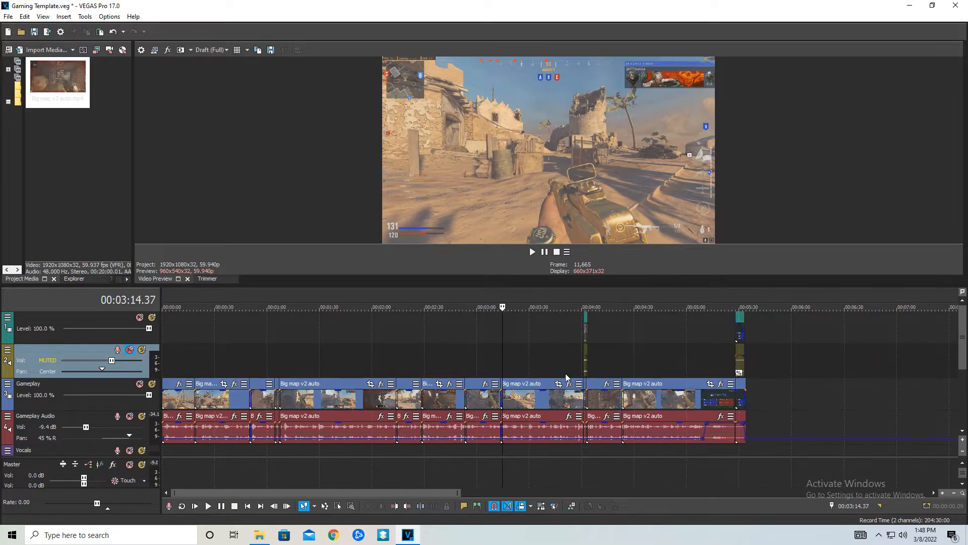
drag(661, 288, 661, 245)
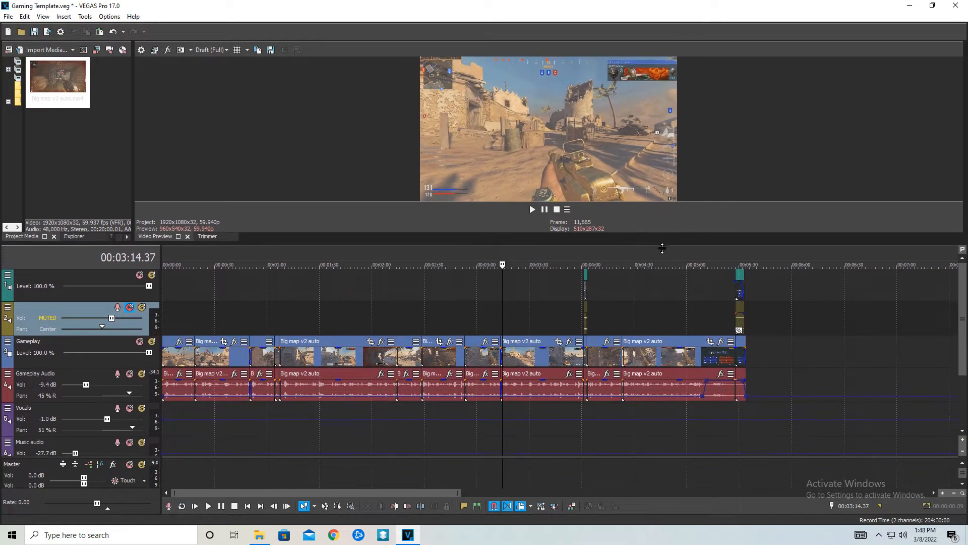
click(408, 536)
click(408, 536)
Save the project under the new name Large Map V2 in the video edits folder
click(8, 16)
click(30, 77)
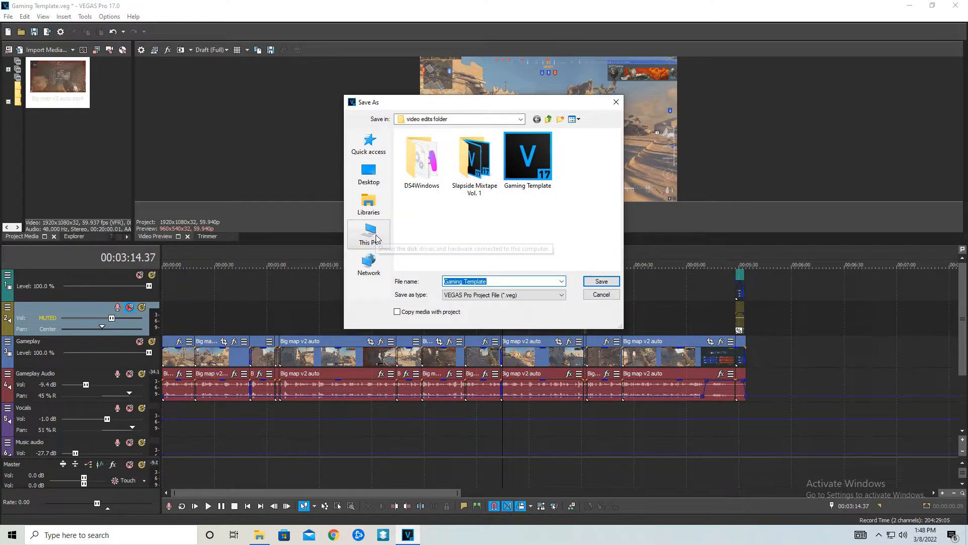
text(vw)
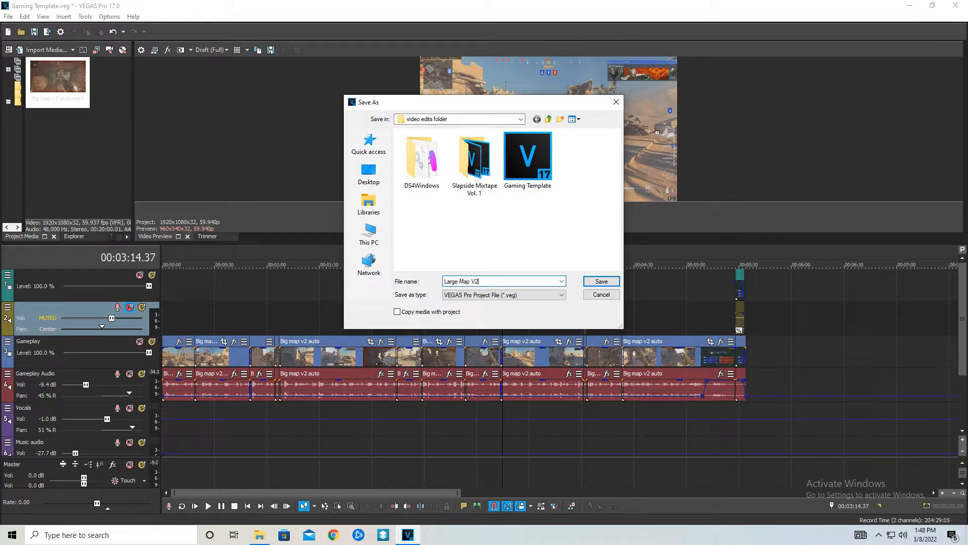
click(600, 281)
Prepare a MAGIX AVC/AAC MP4 render with the Internet HD 1080p 59.94 fps (NVIDIA NVENC) template, customized to the High quality preset
click(24, 16)
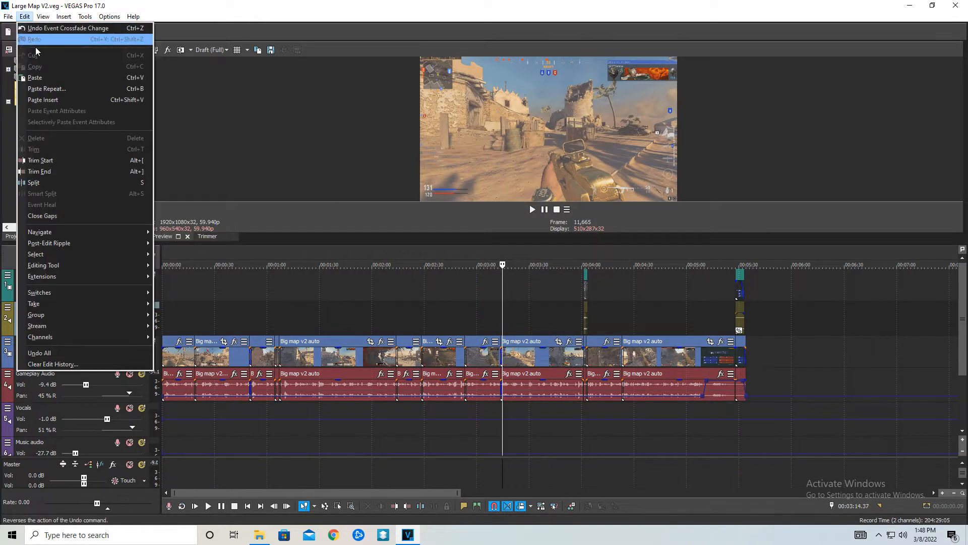
mouse_move(8, 16)
click(27, 94)
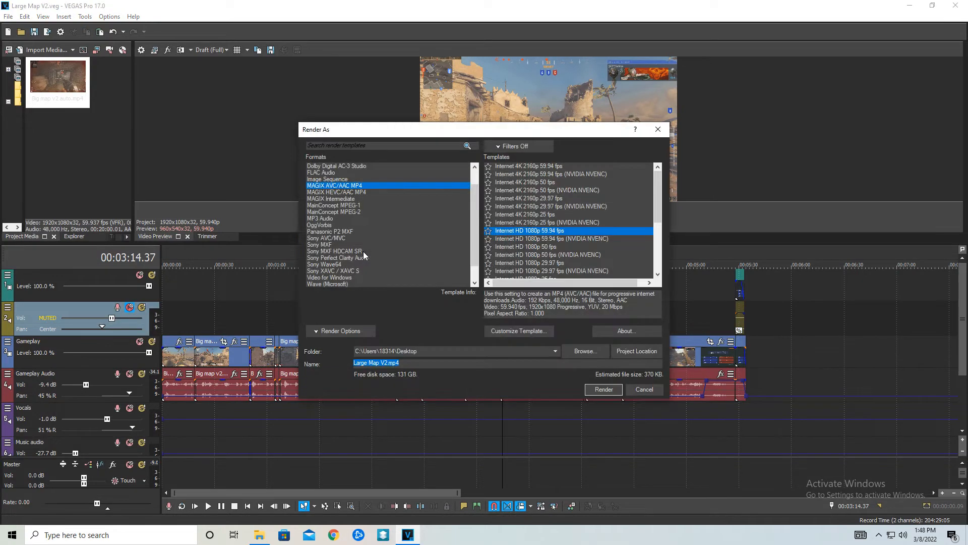
click(587, 240)
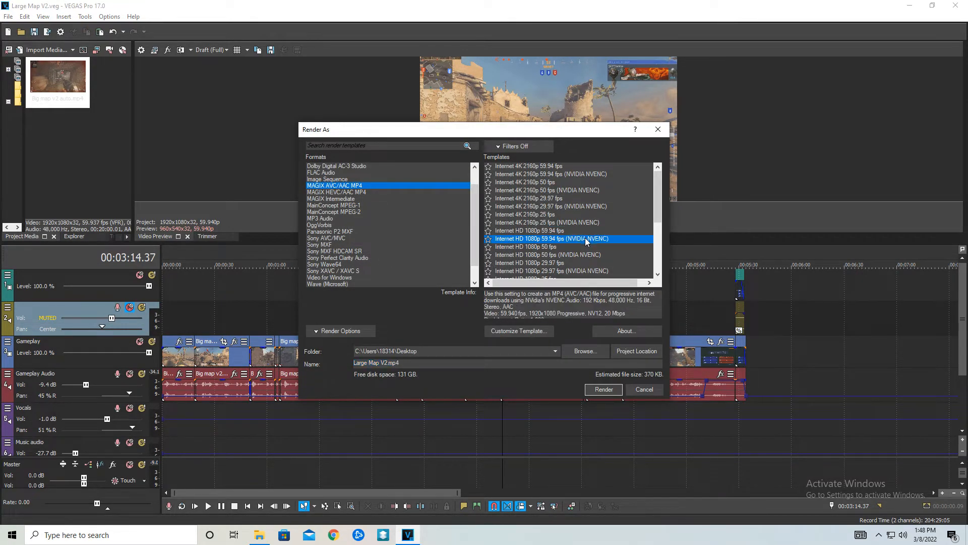
click(517, 331)
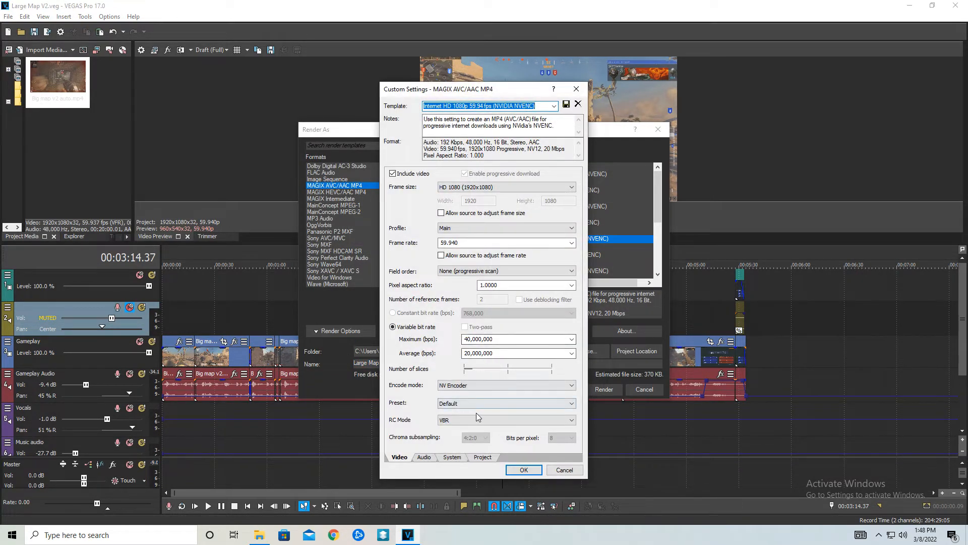
click(494, 402)
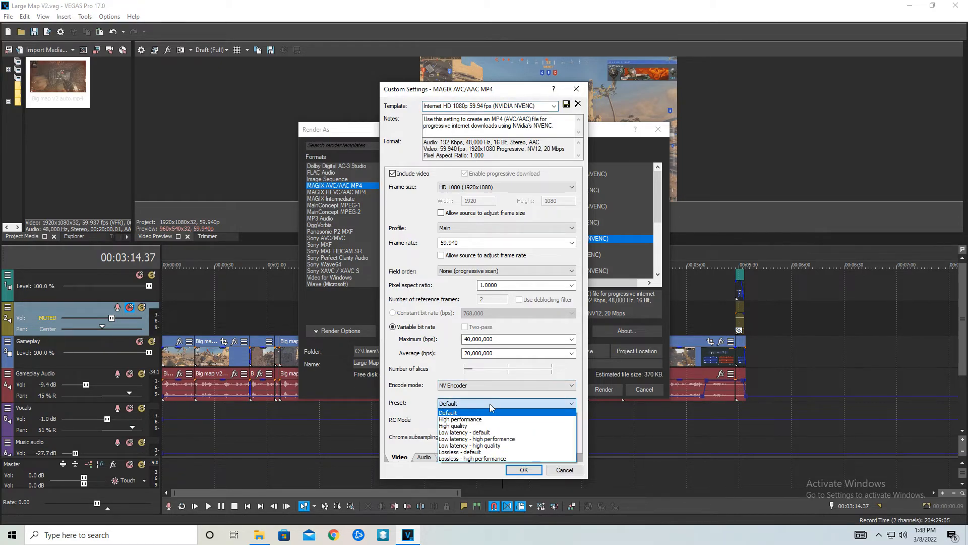
click(477, 425)
Choose a video rendering quality in the custom template's project settings and accept the custom settings
click(483, 457)
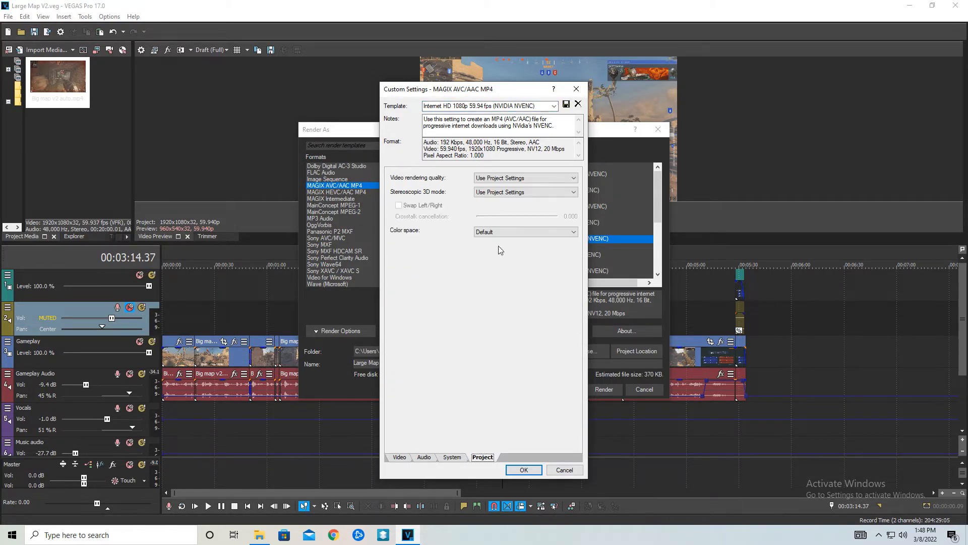
click(517, 178)
click(502, 213)
click(528, 467)
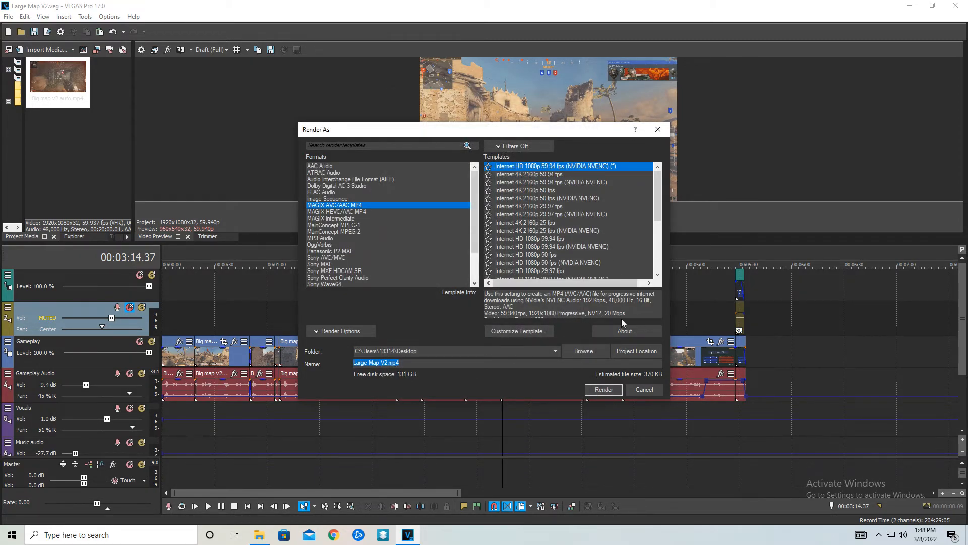
Cancel the render setup and leave the video editor for the desktop
click(644, 388)
click(964, 4)
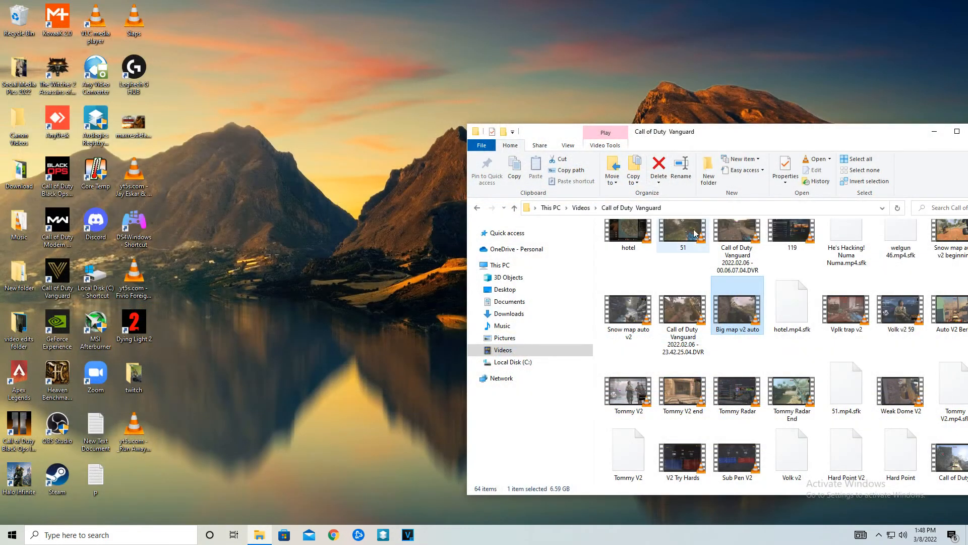